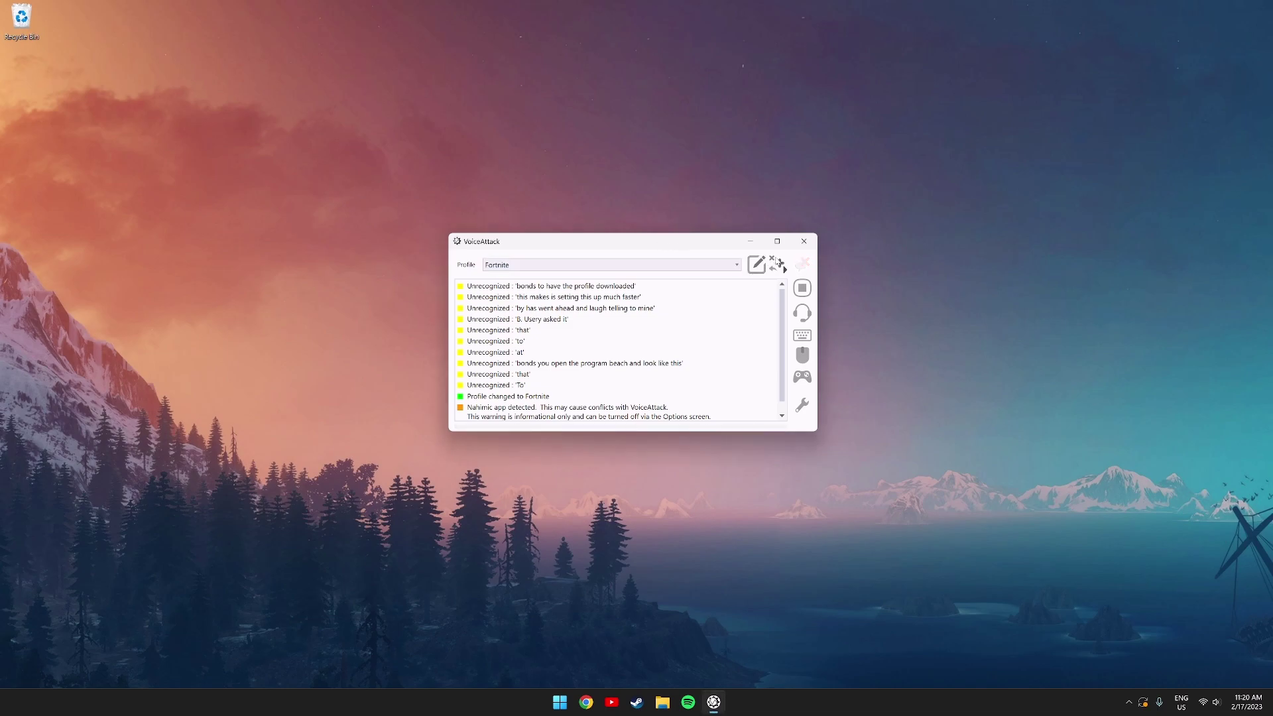
# Bring up VoiceAttack's profile import options to load the Fortnite profile
pyautogui.click(779, 263)
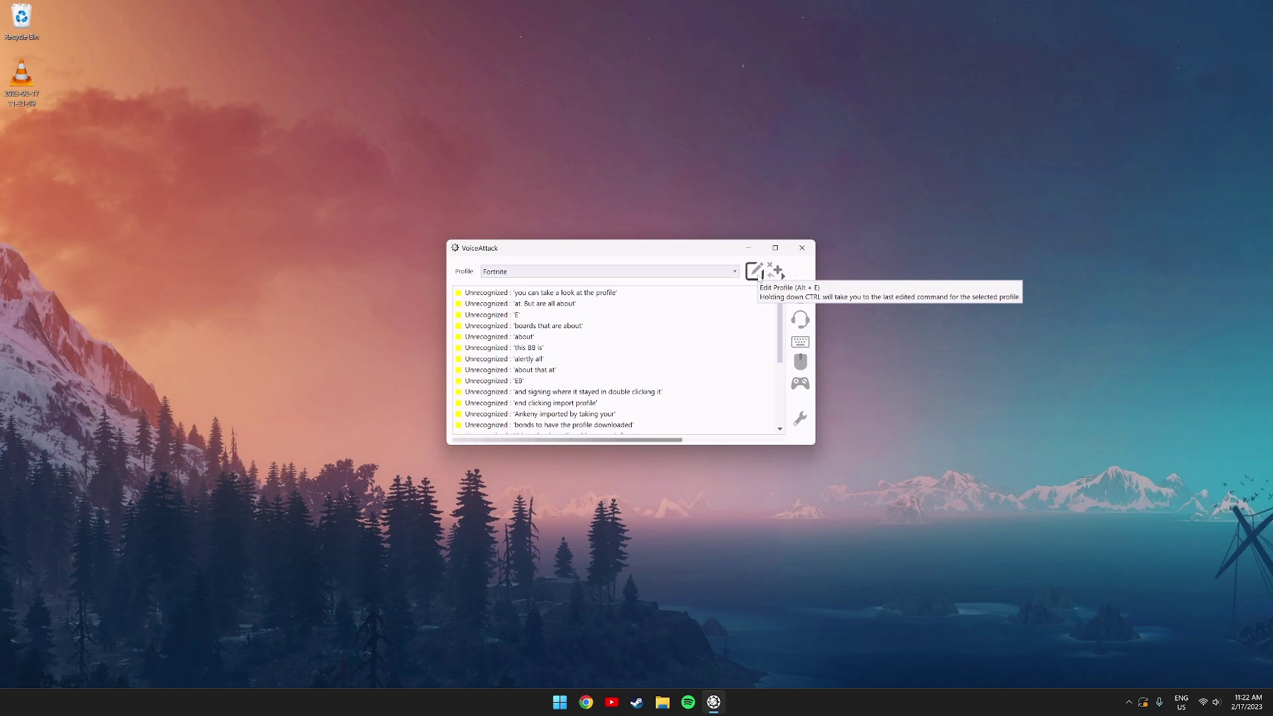
# Edit the Fortnite profile and inspect the GPS command's spoken phrase 'GPS'
pyautogui.click(756, 272)
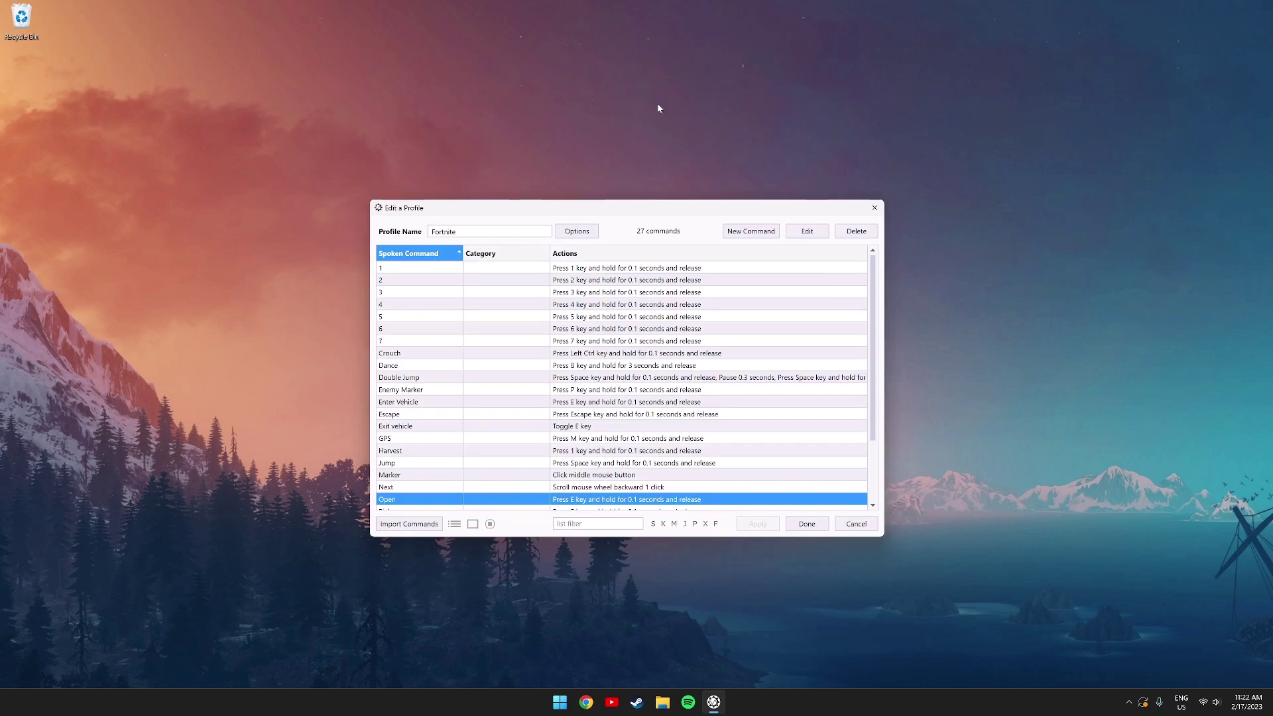
pyautogui.scroll(-3, 864, 320)
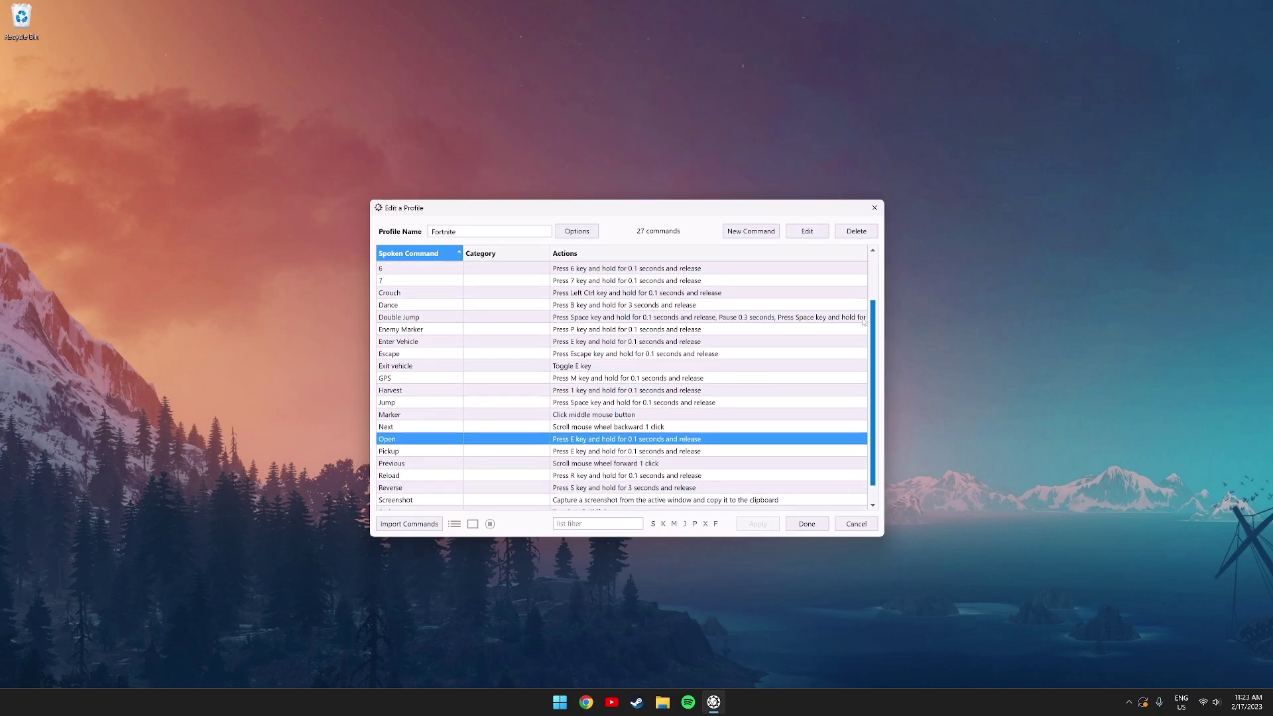
pyautogui.scroll(-1, 863, 321)
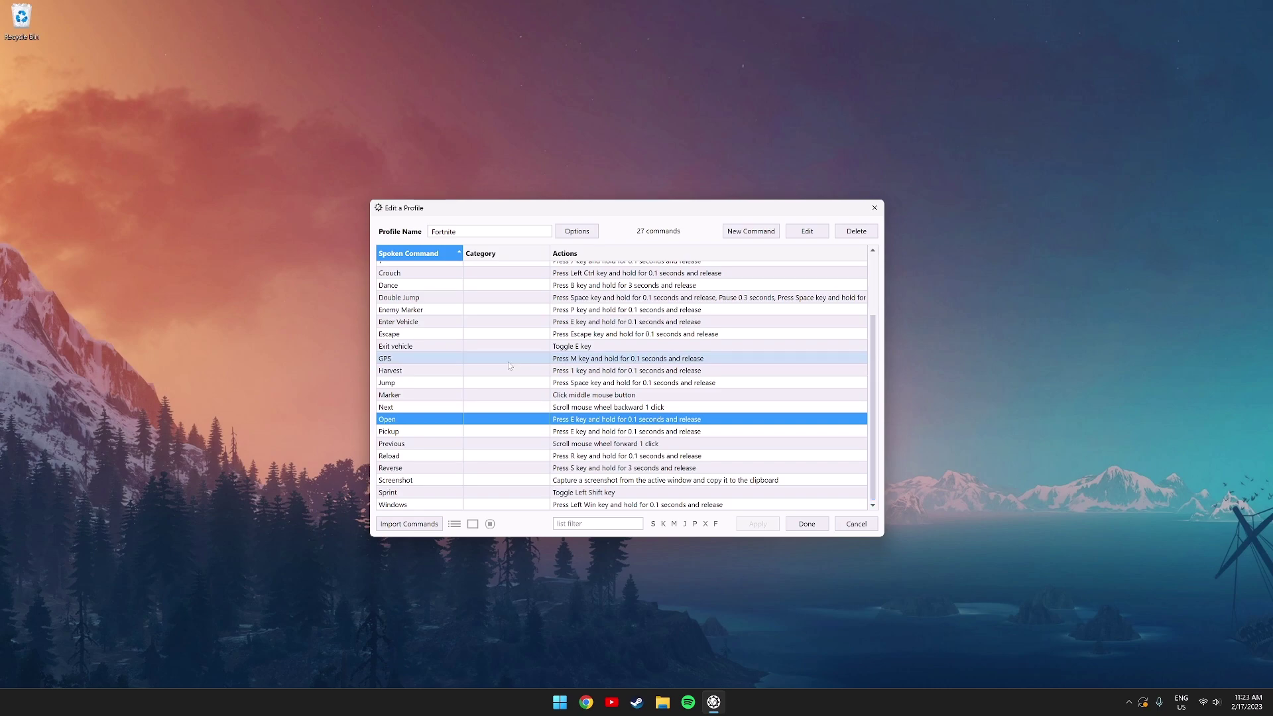
pyautogui.click(508, 361)
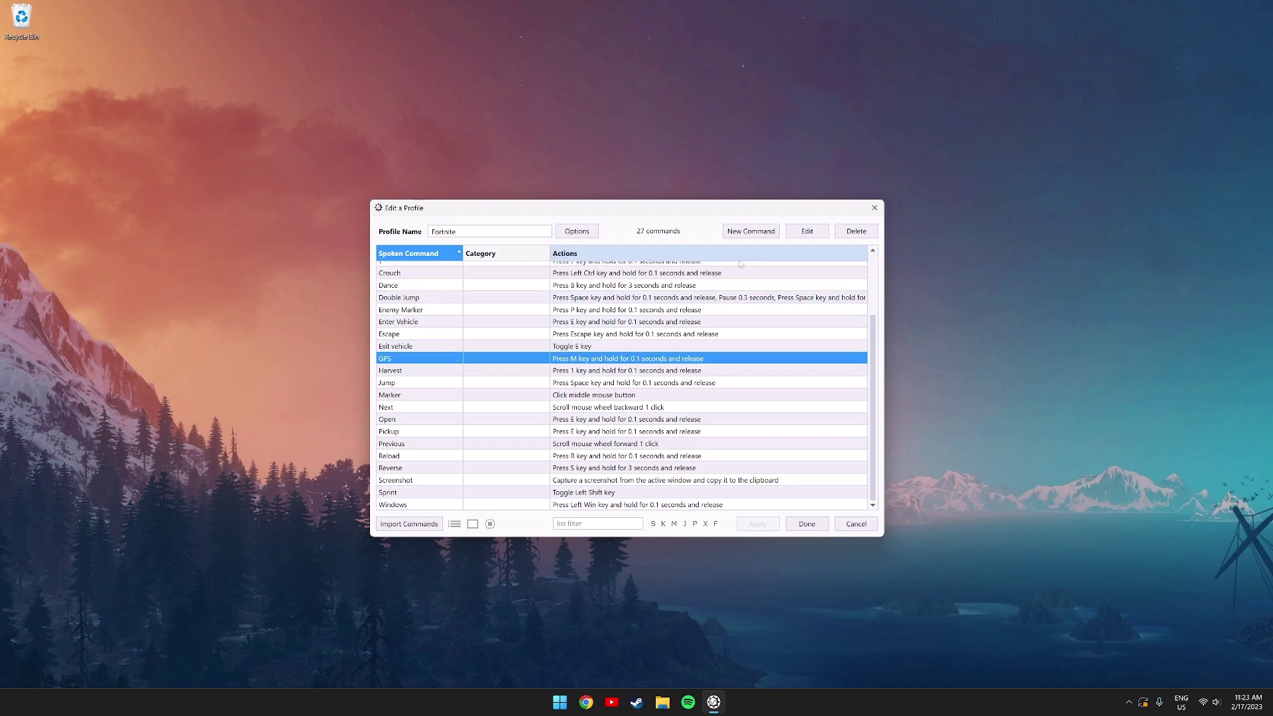
pyautogui.click(795, 231)
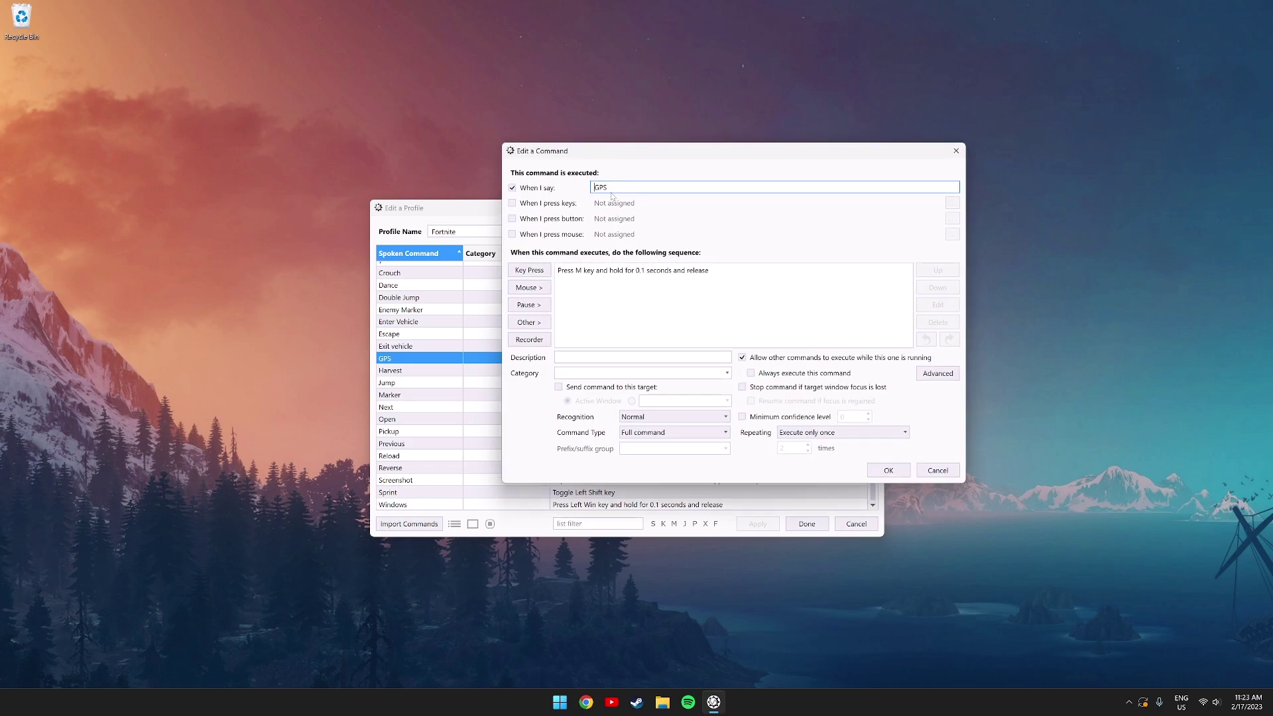
pyautogui.moveTo(605, 187); pyautogui.dragTo(594, 193)
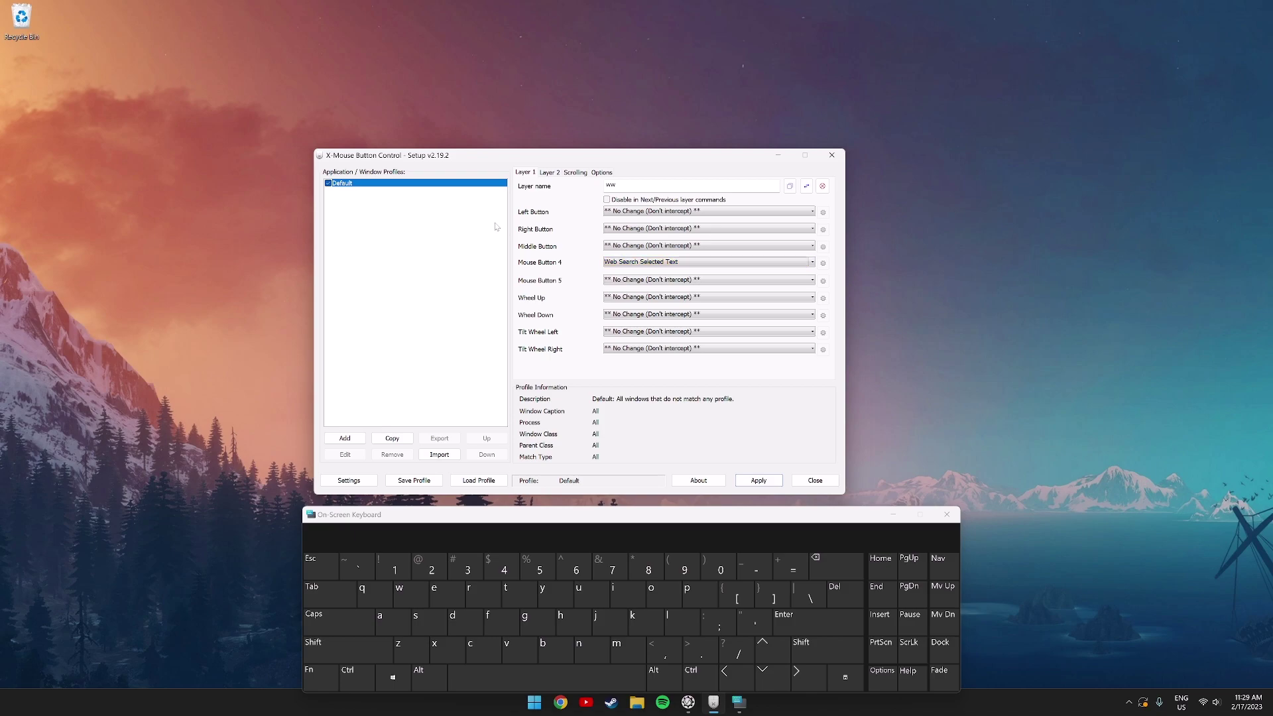
# Set Mouse Button 4 to Simulated Keys (sticky hold) W and open its keystroke settings
pyautogui.click(637, 265)
pyautogui.scroll(10, 637, 271)
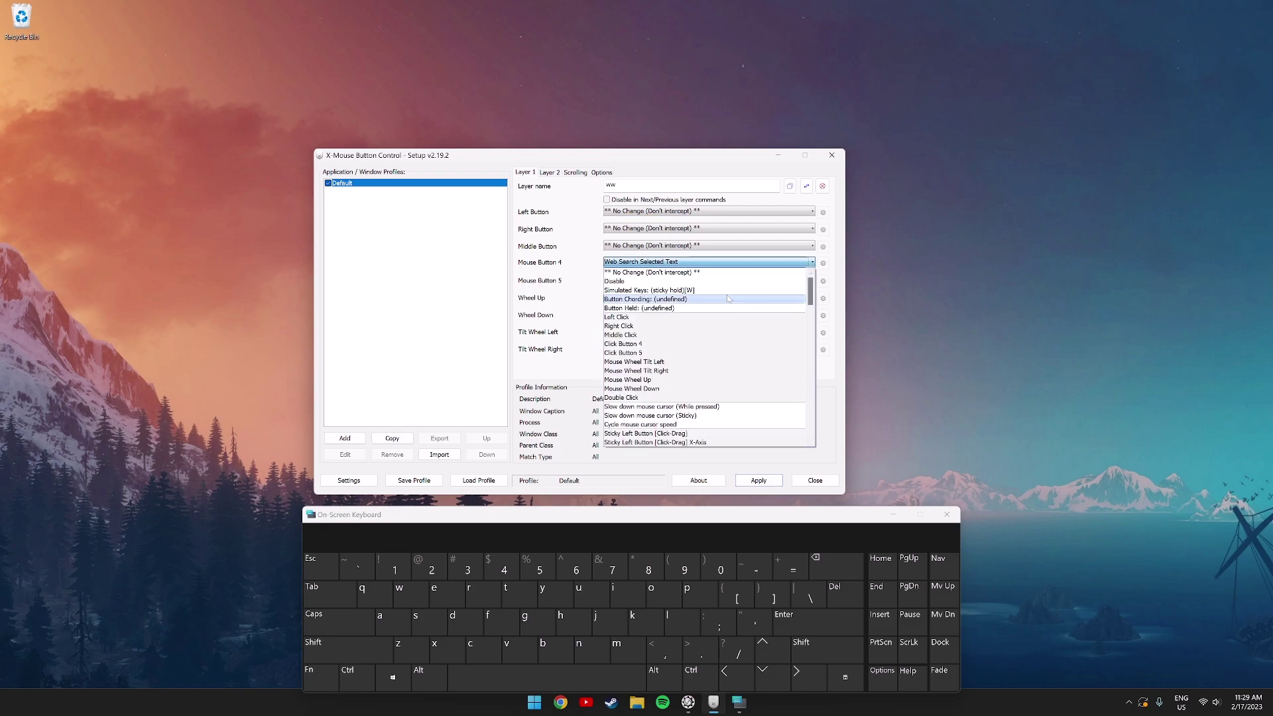
pyautogui.click(716, 290)
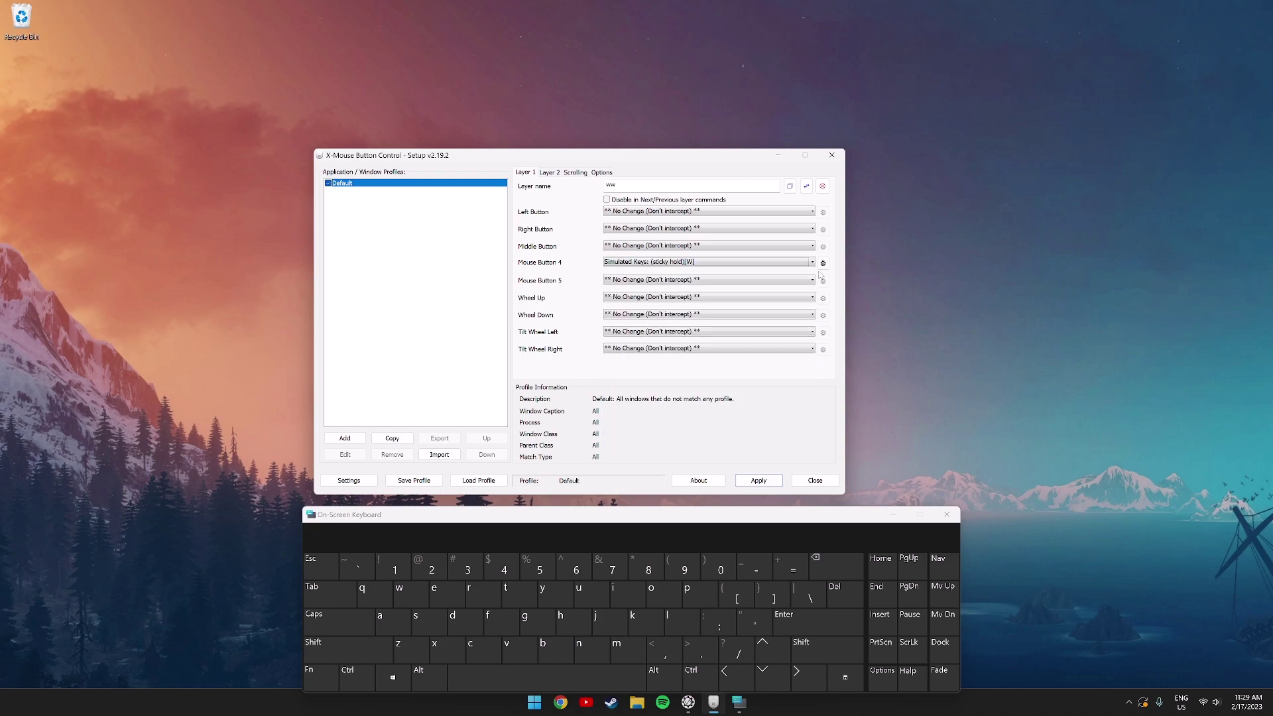
pyautogui.click(822, 263)
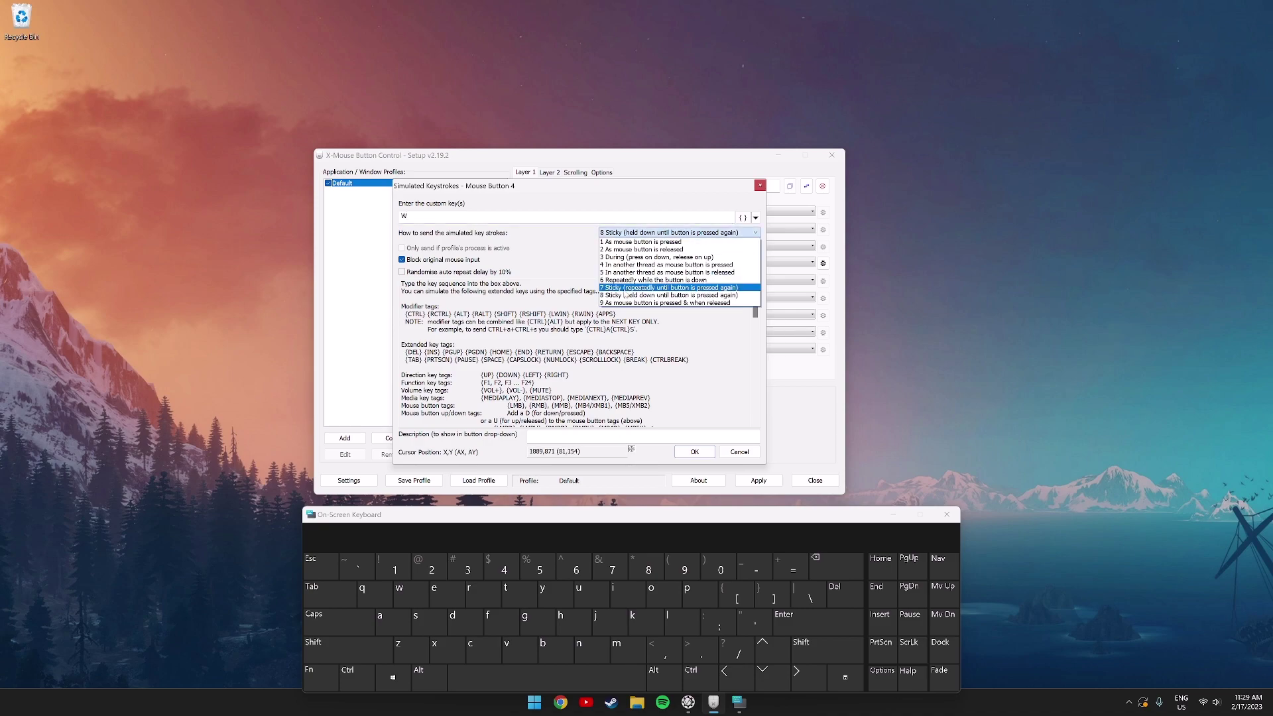
# Choose option 8, Sticky (held down until button is pressed again), and confirm with OK
pyautogui.click(685, 235)
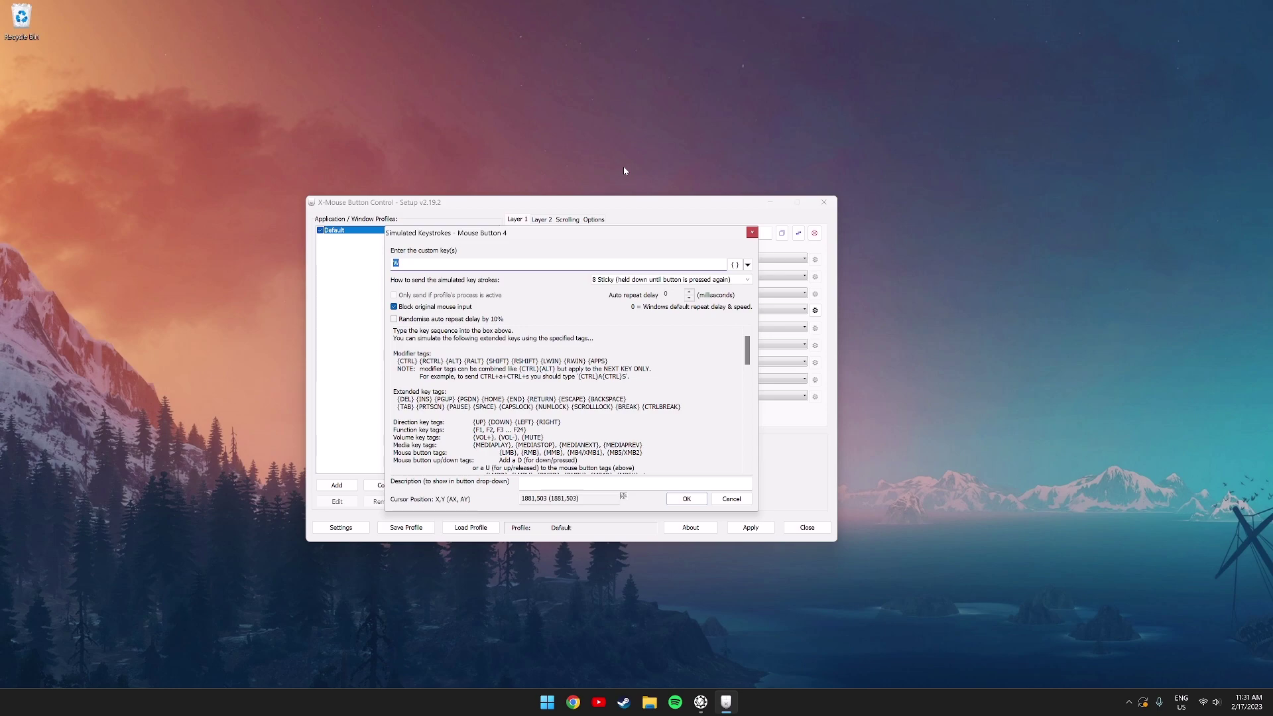
pyautogui.click(686, 499)
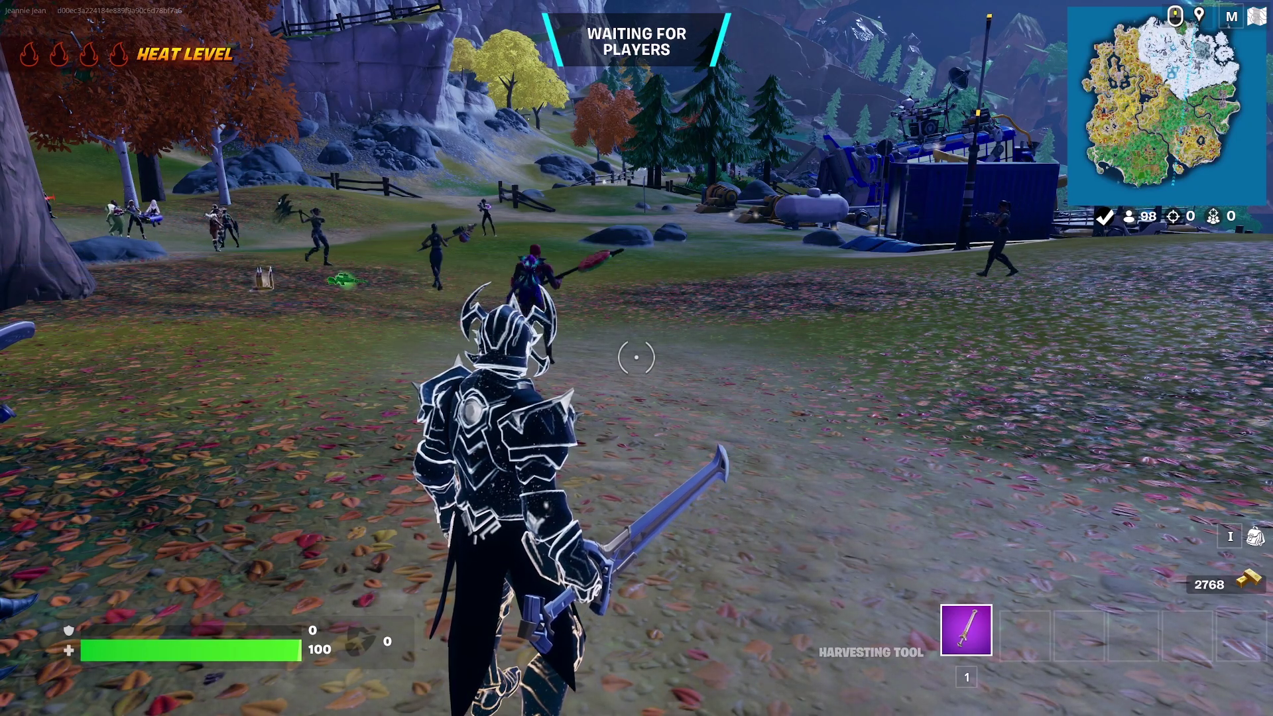
# Run forward across the pre-match island past the rocks and fence, up the path
pyautogui.press('w')
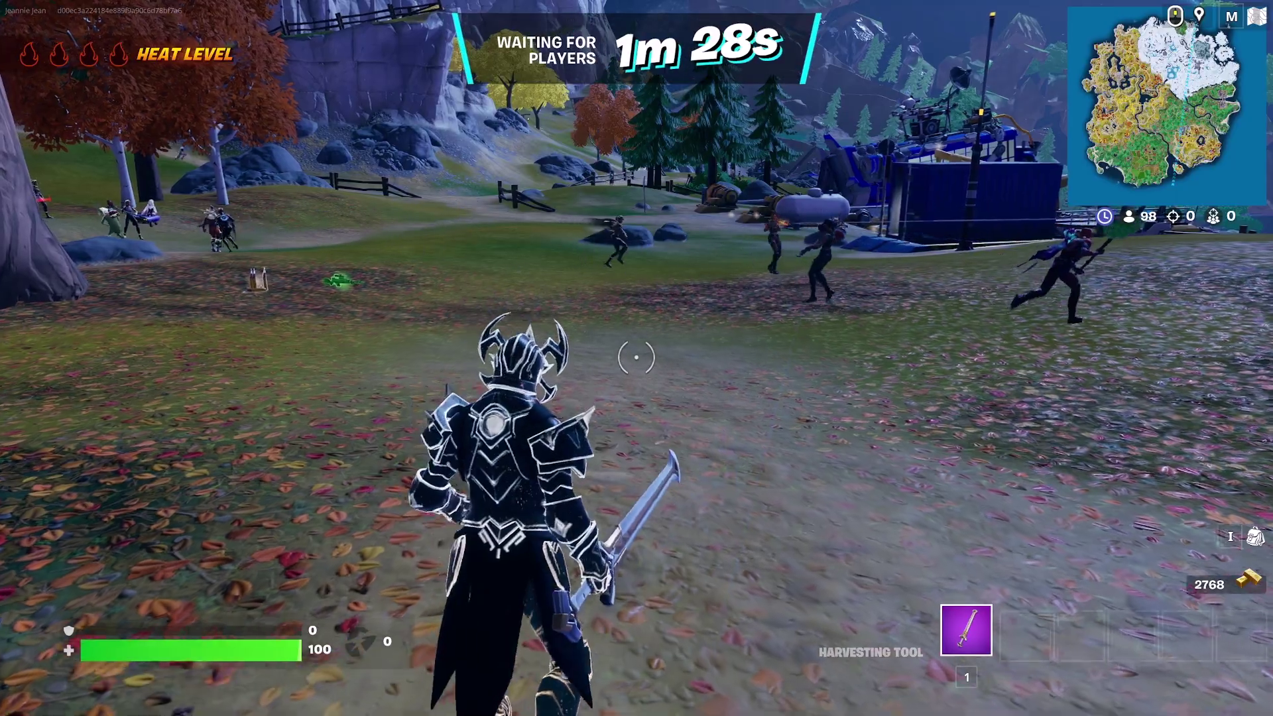
pyautogui.press('w')
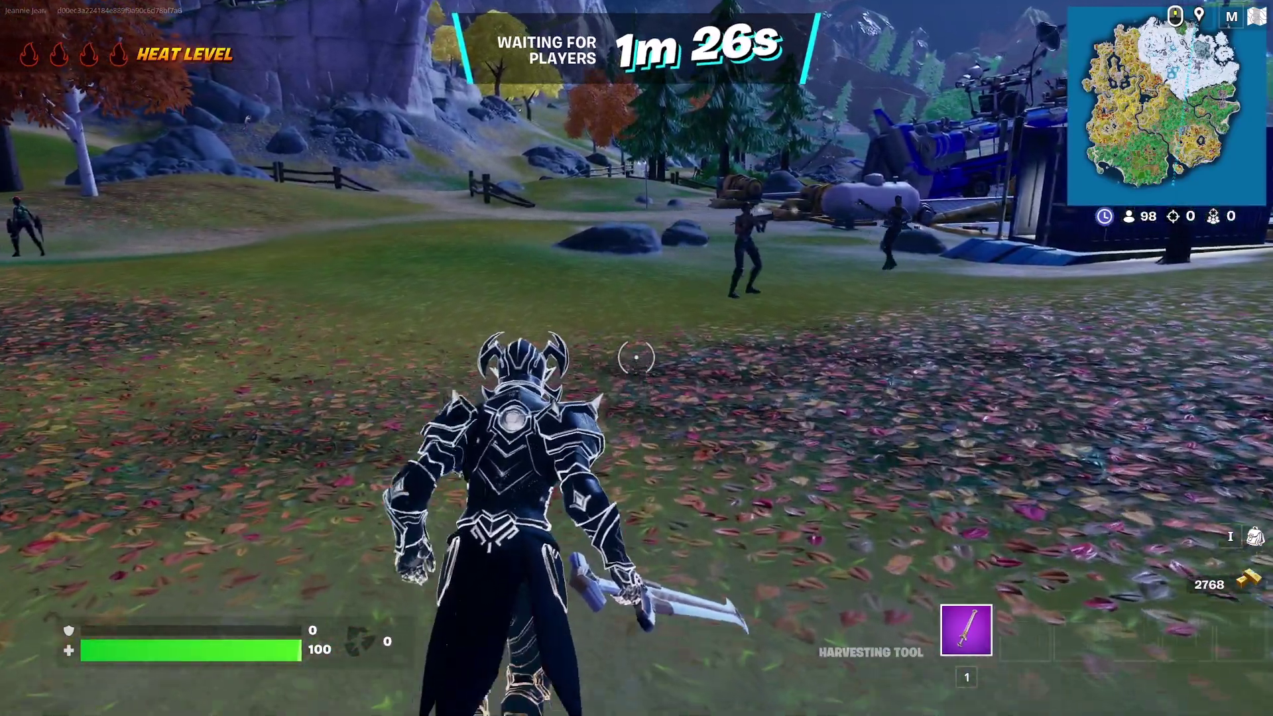
pyautogui.press('w')
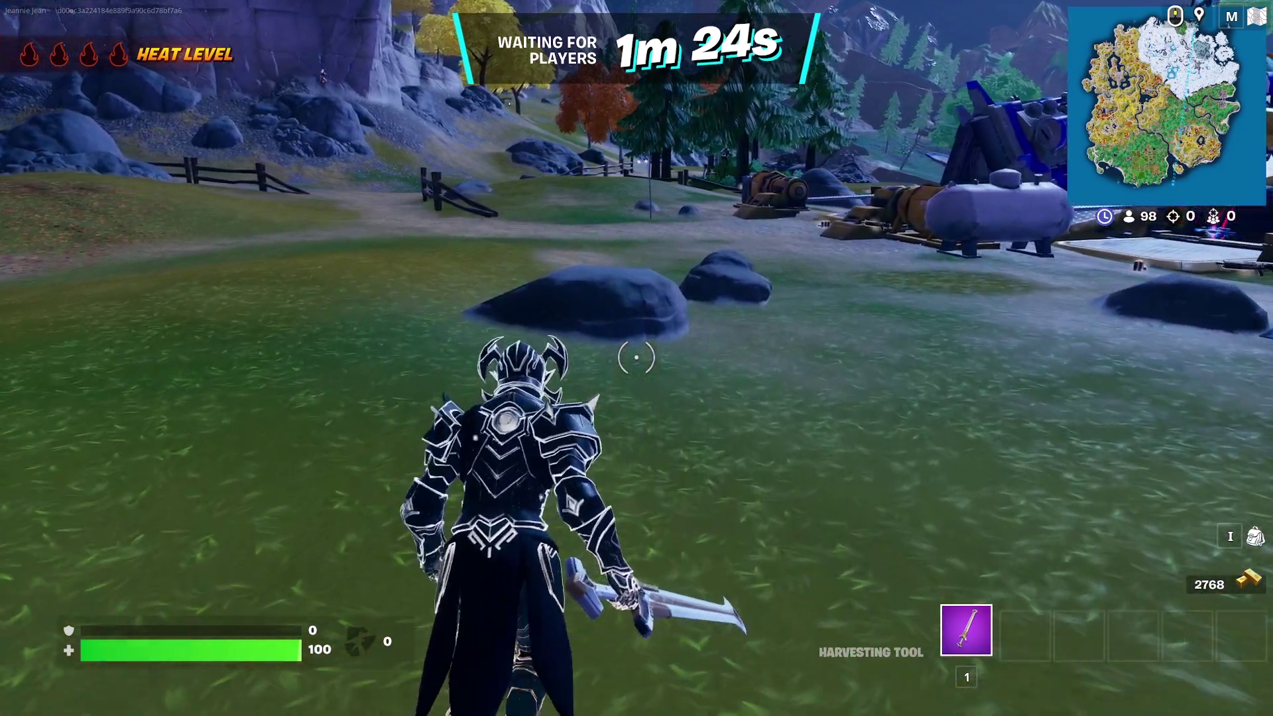
pyautogui.press('w')
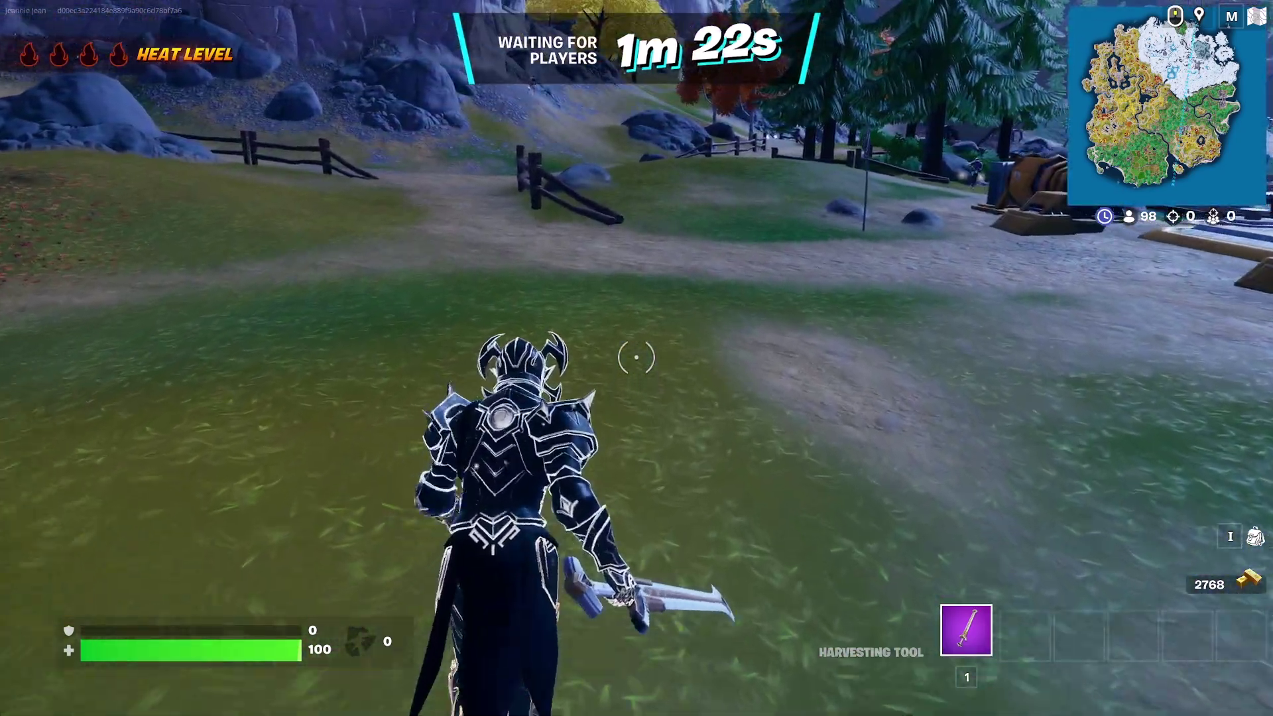
pyautogui.press('w')
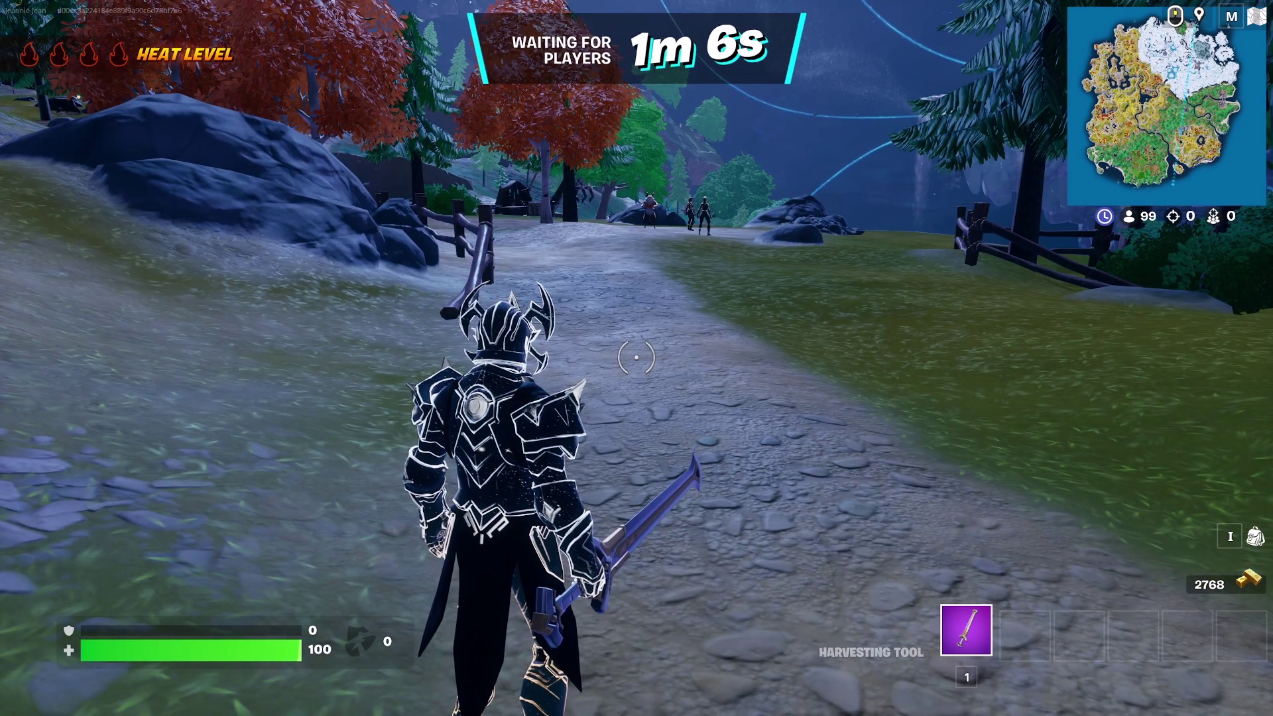
pyautogui.press('w')
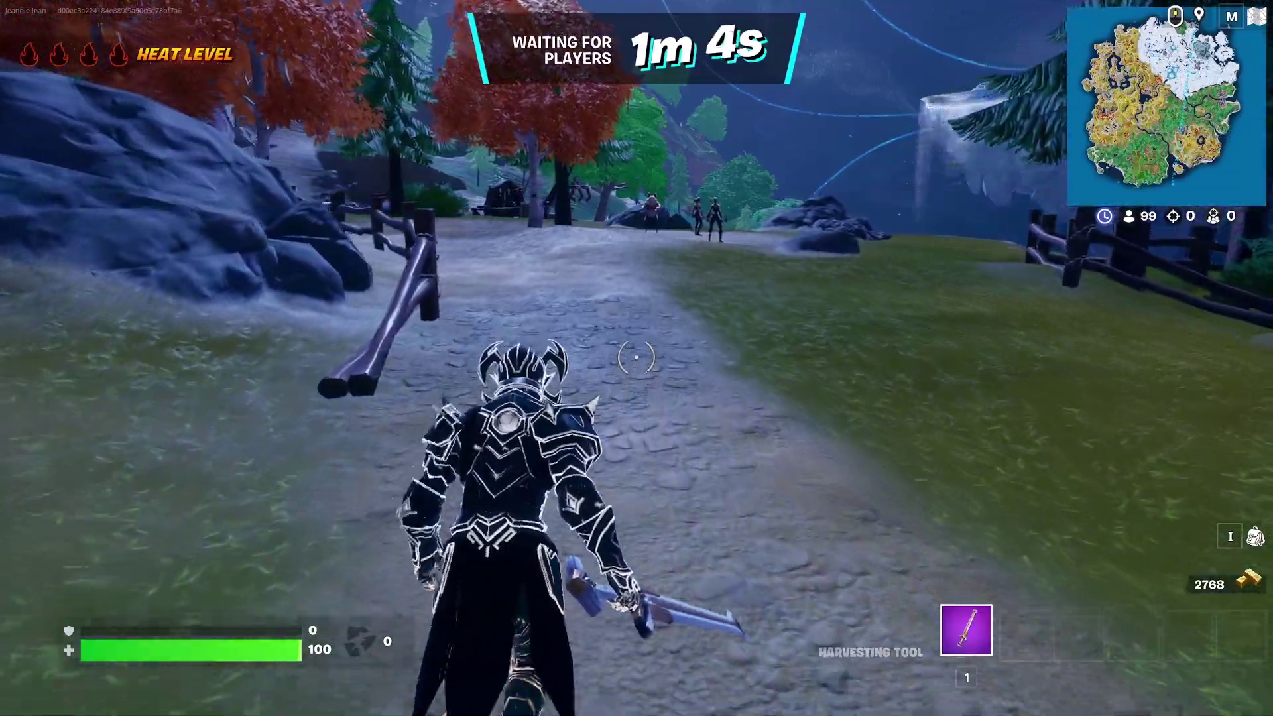
pyautogui.press('w')
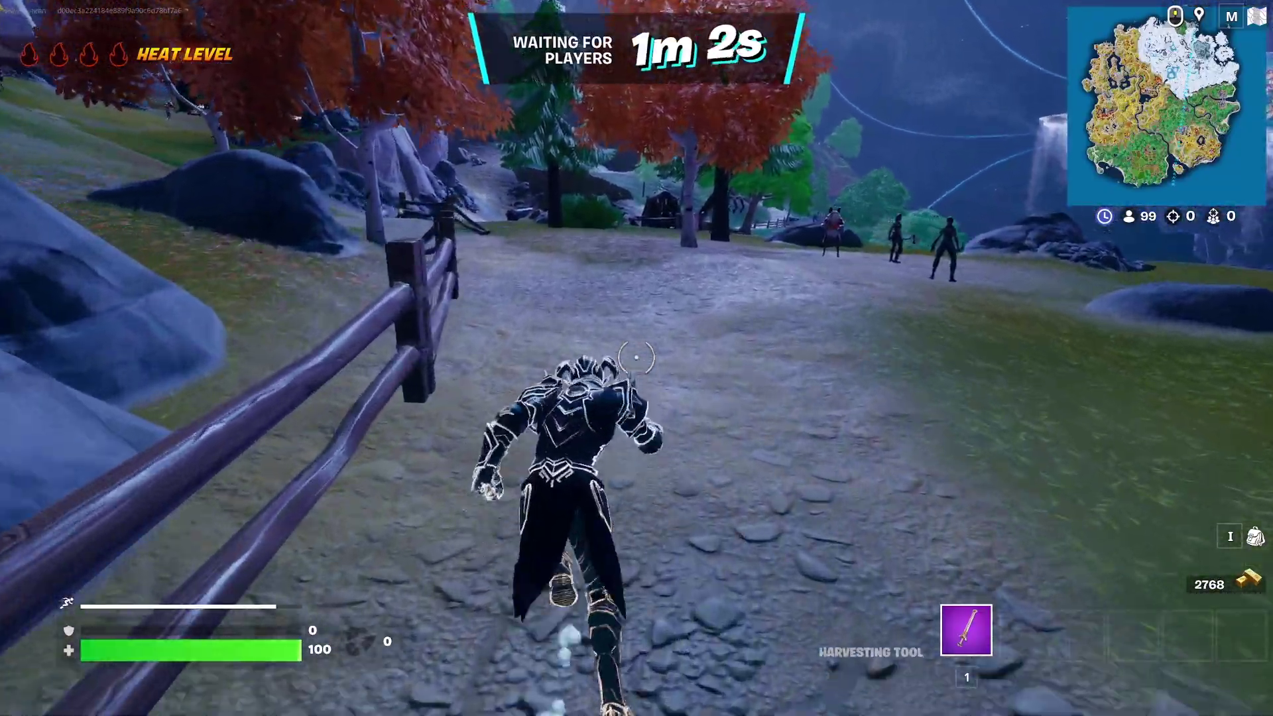
pyautogui.press('w')
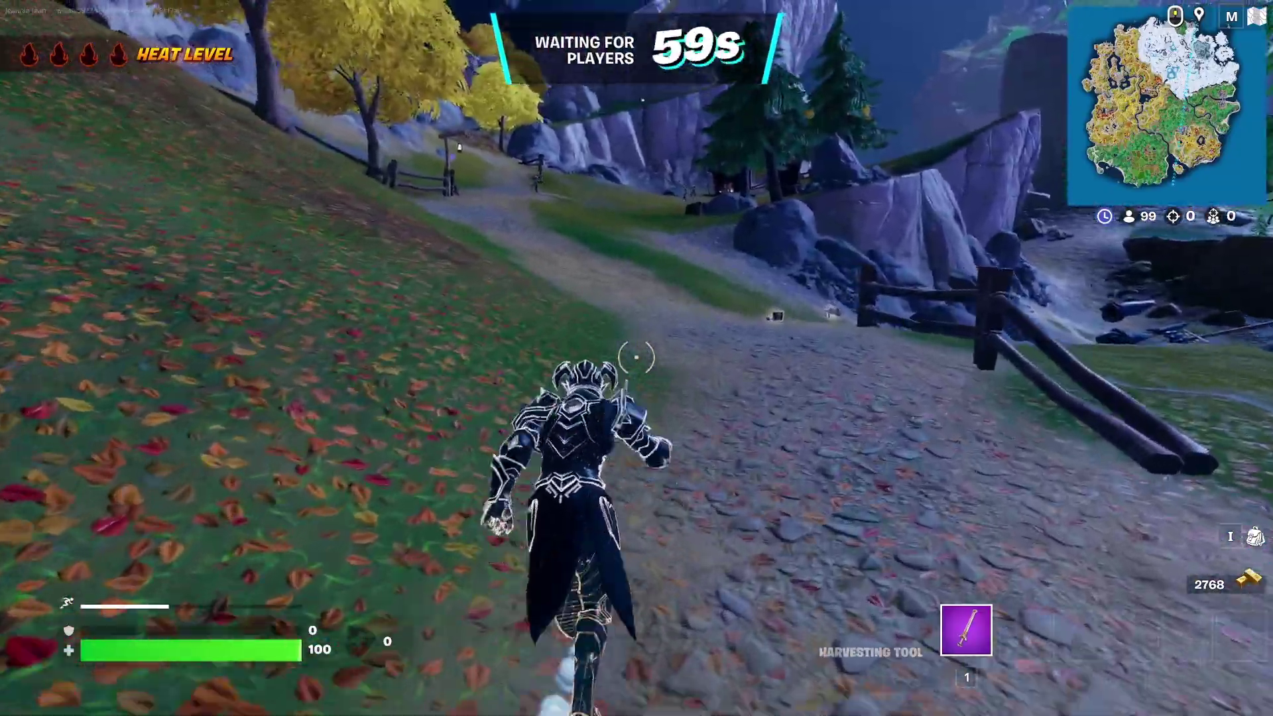
pyautogui.press('w')
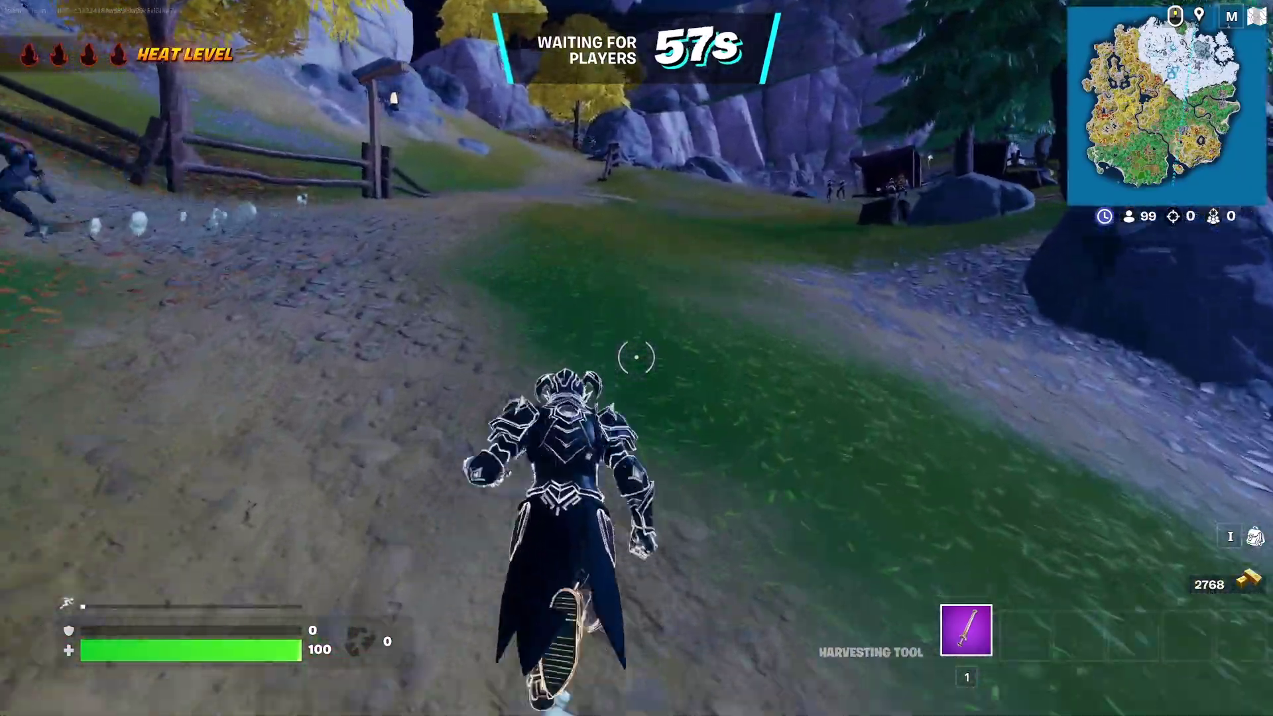
# Reach the dropped Twin Mag SMG, collect its ammo and pick it up into slot 2
pyautogui.press('w')
pyautogui.click(637, 358)
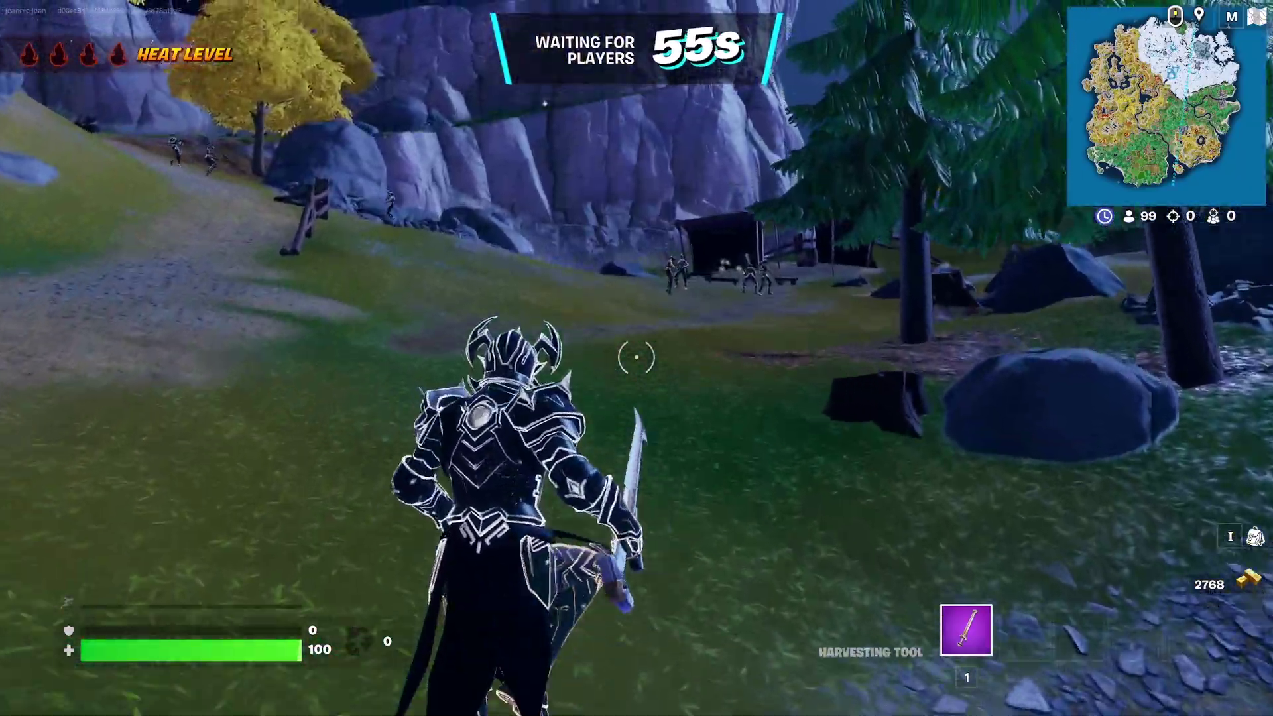
pyautogui.press('w')
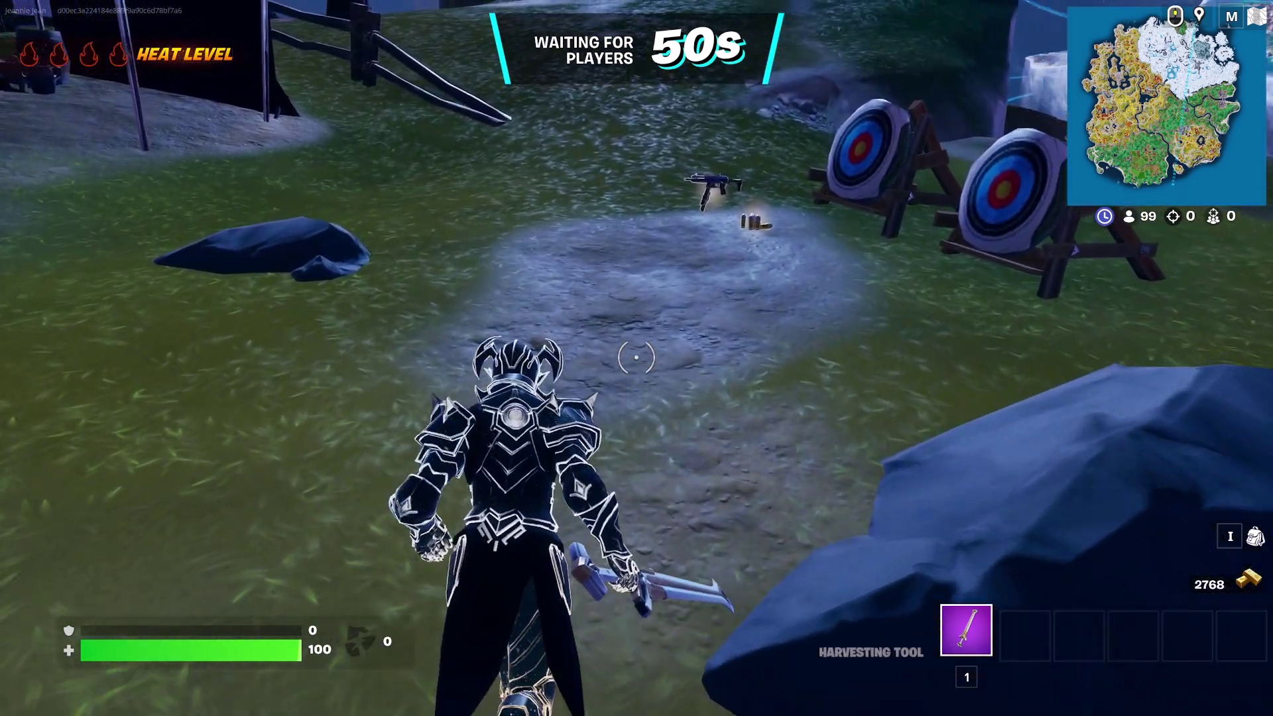
pyautogui.press('w')
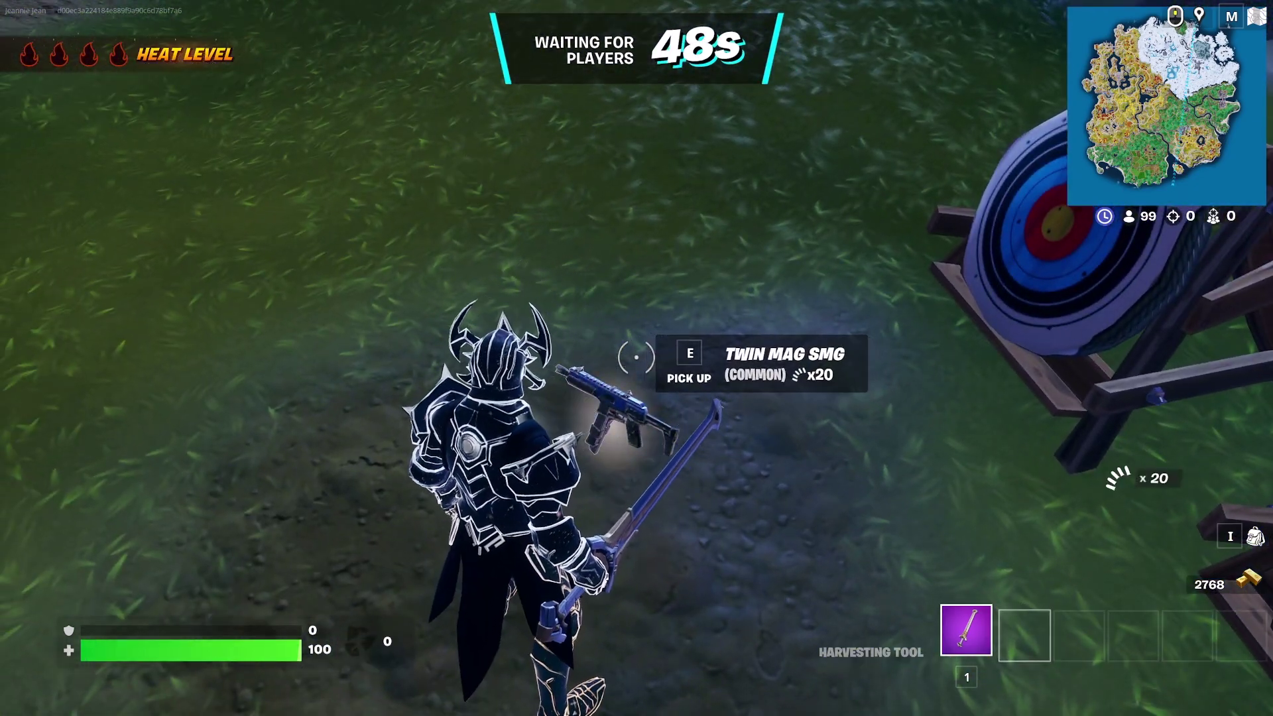
pyautogui.press('2')
pyautogui.press('e')
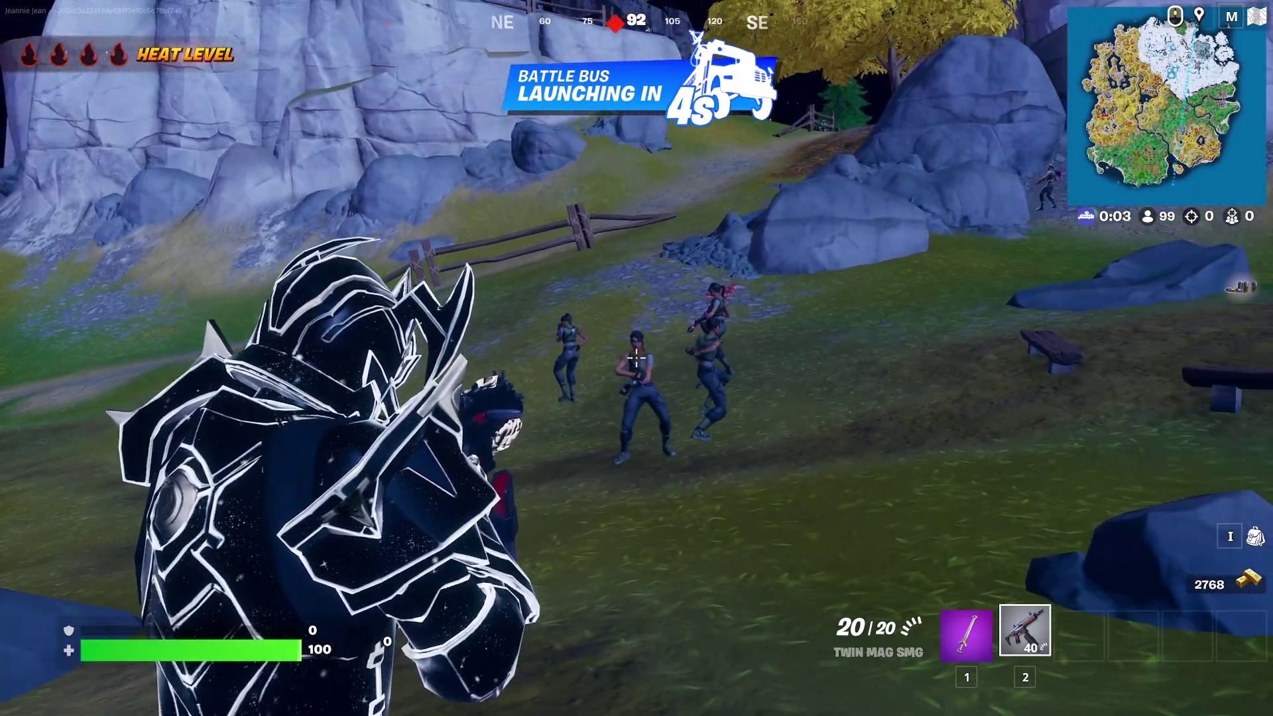
# Fire the SMG at nearby players, jump off the Battle Bus, and deploy the glider
pyautogui.click(636, 358)
pyautogui.click(637, 358)
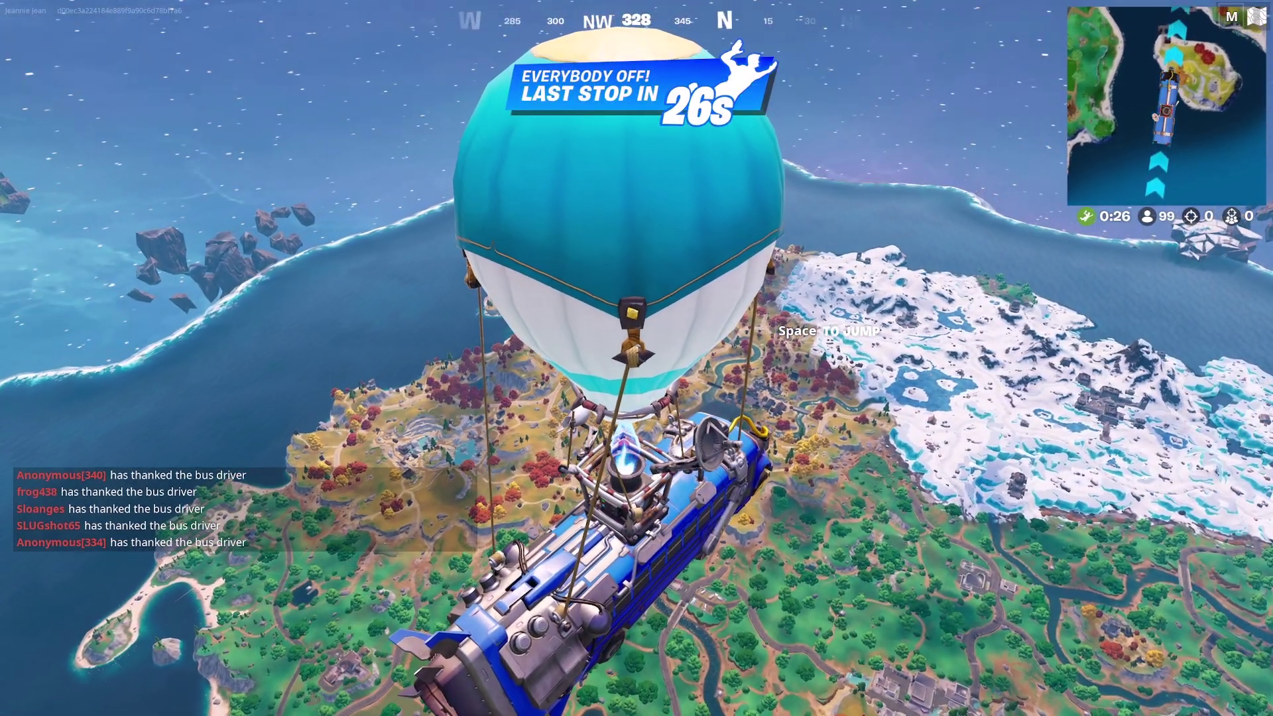
pyautogui.press('space')
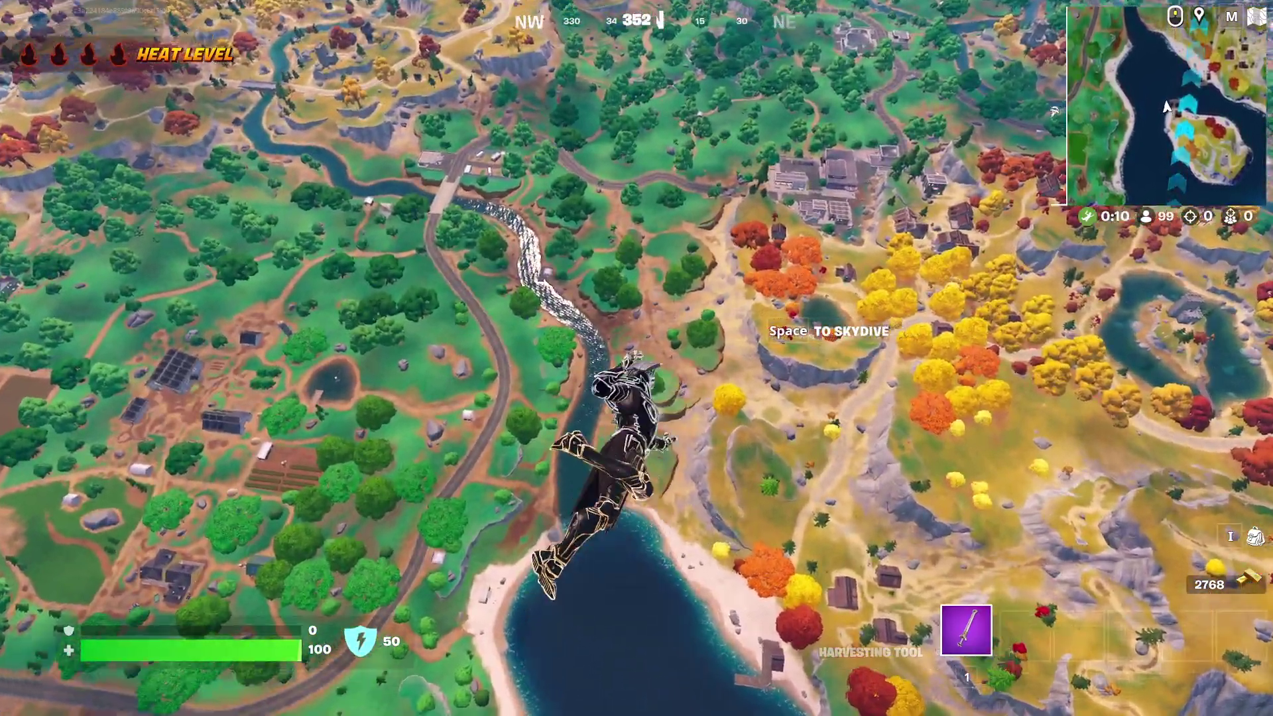
pyautogui.press('space')
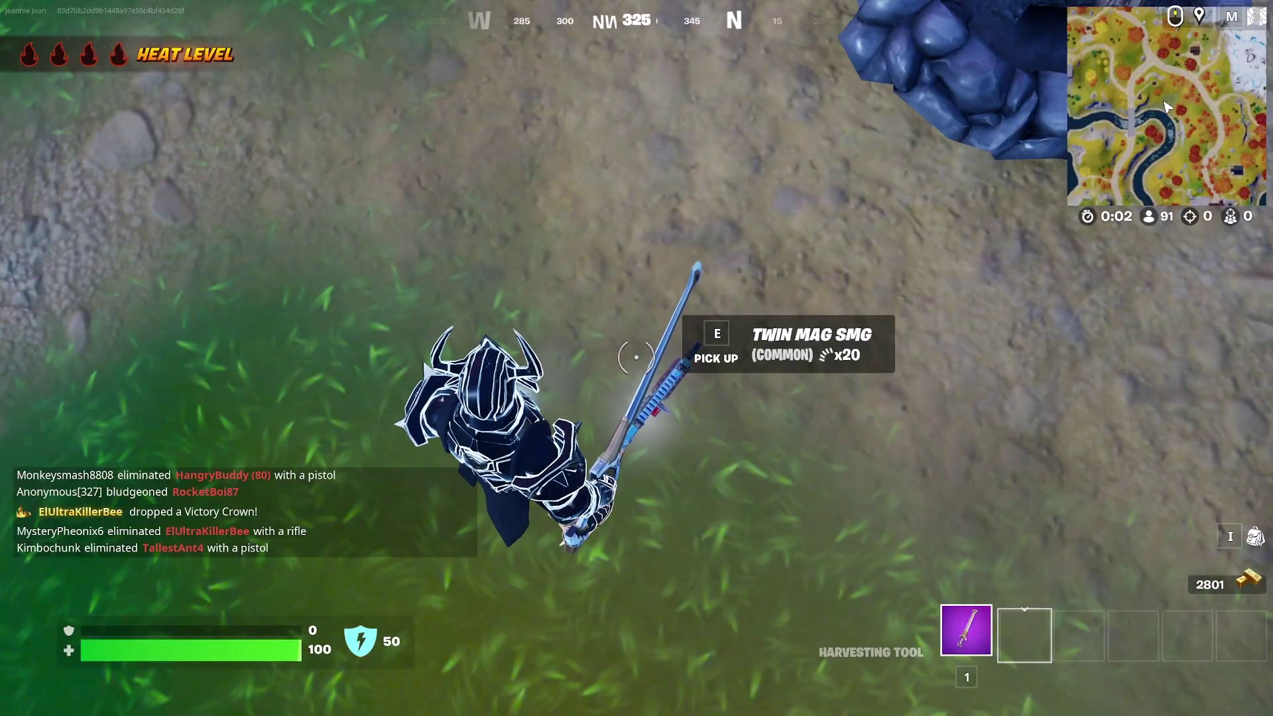
# Grab the nearby SMG, open the wooden house door, and run toward the houses
pyautogui.press('w')
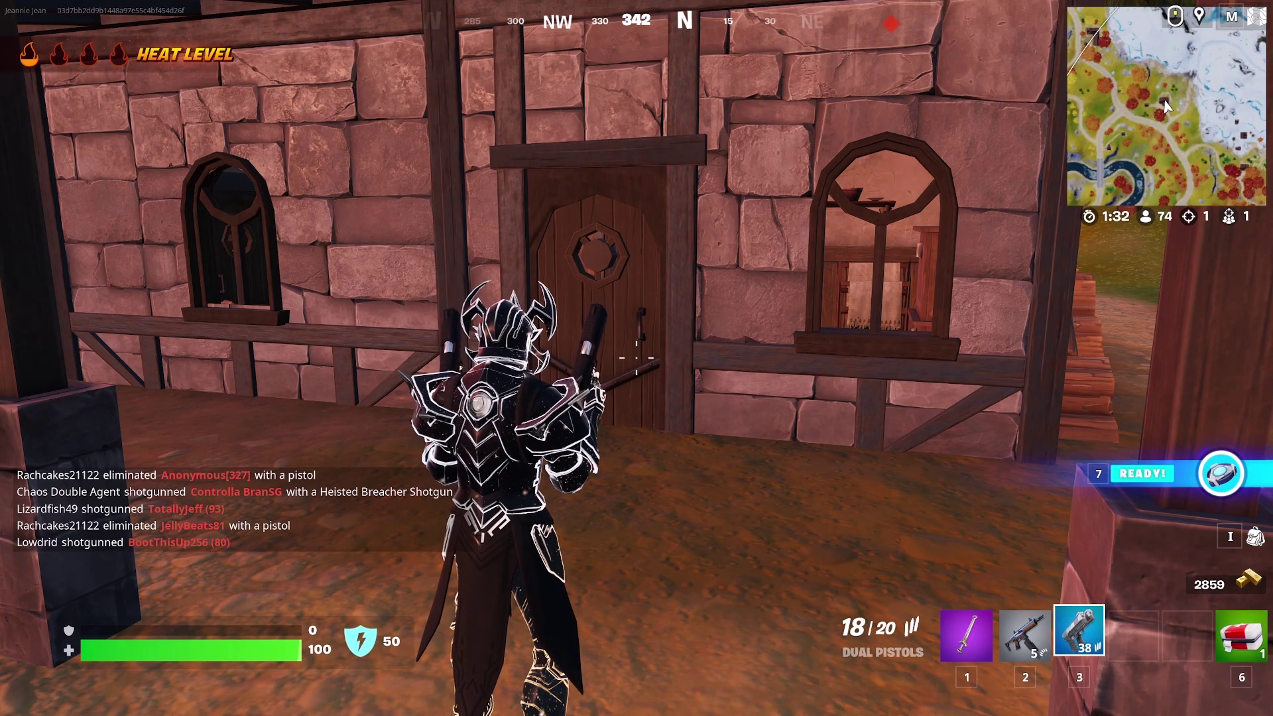
pyautogui.press('w')
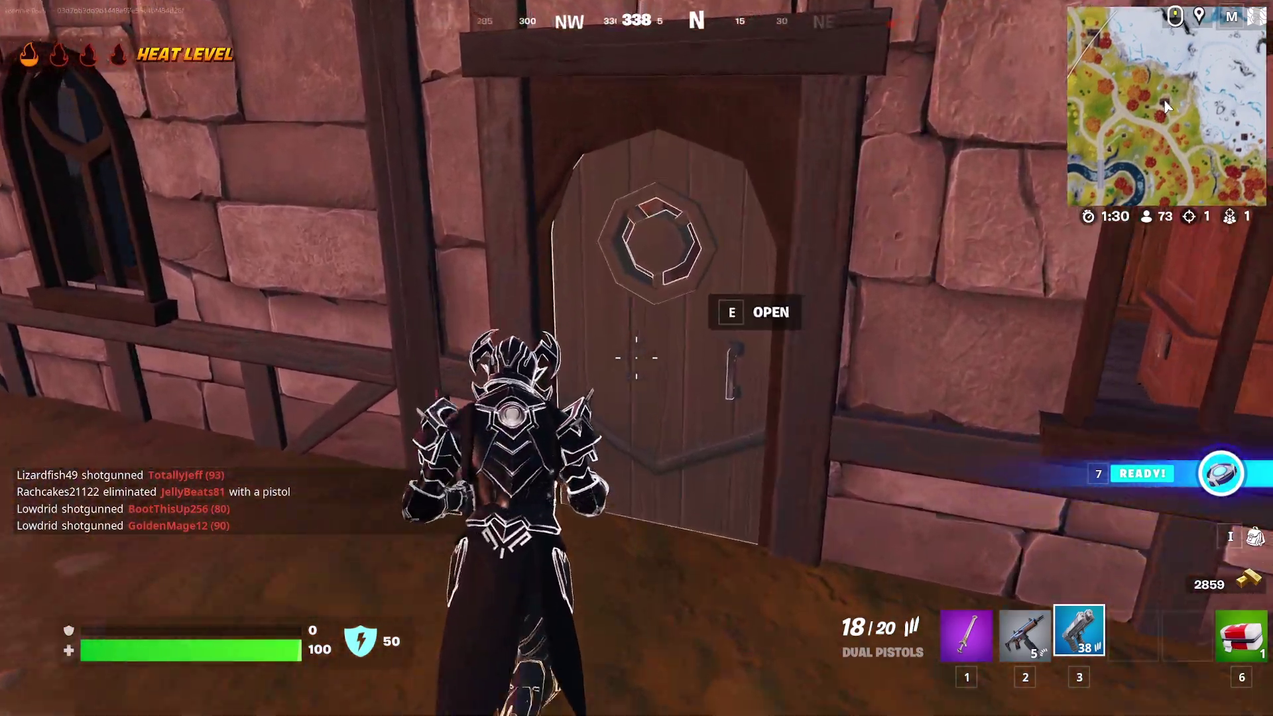
pyautogui.press('e')
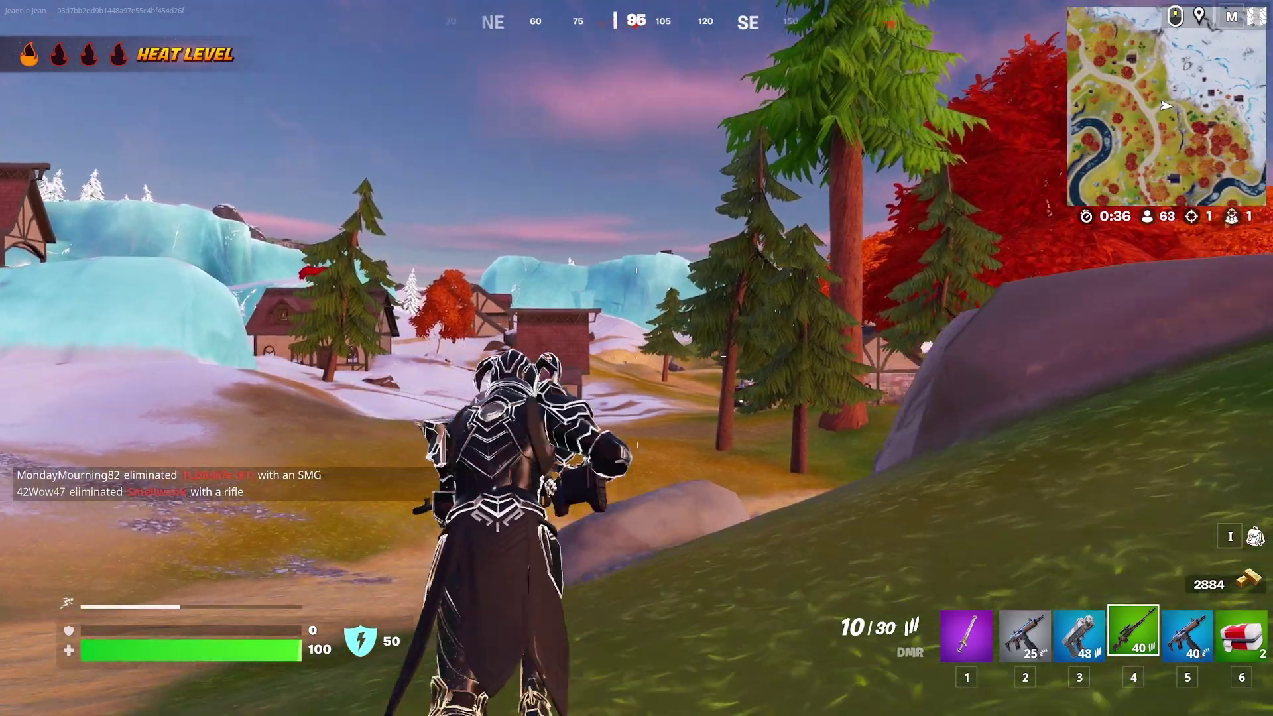
pyautogui.press('w')
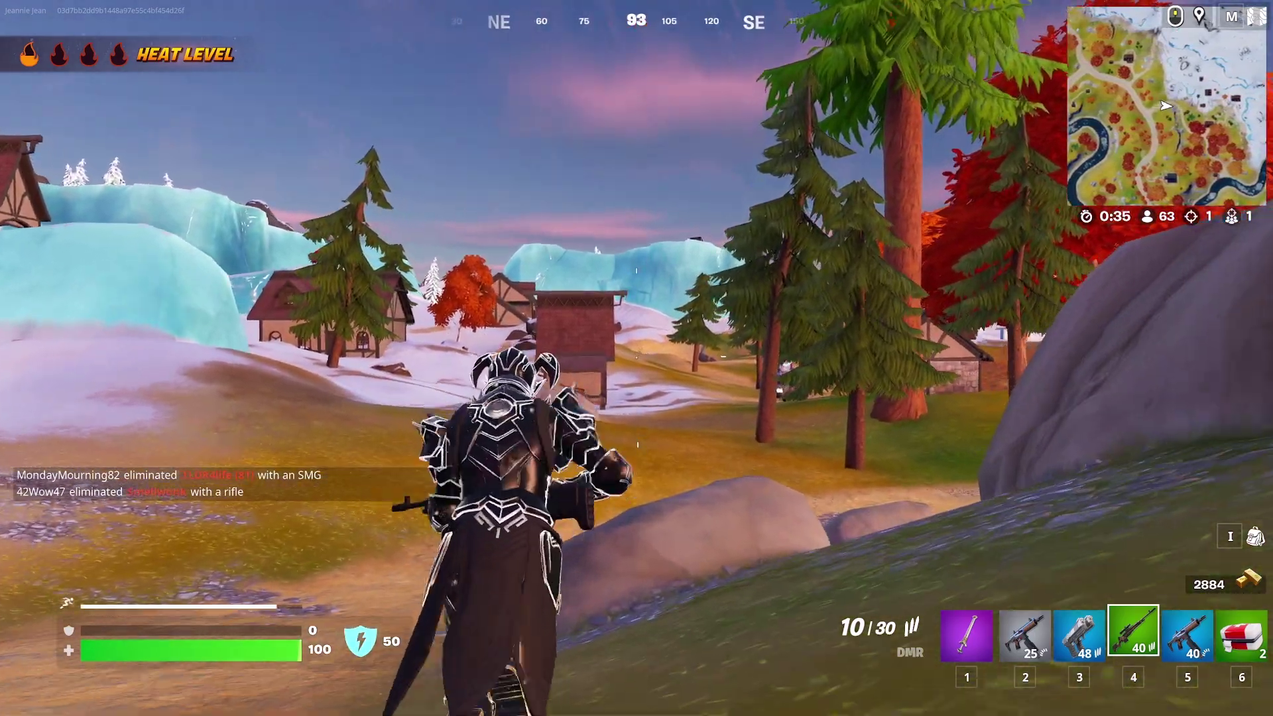
pyautogui.press('w')
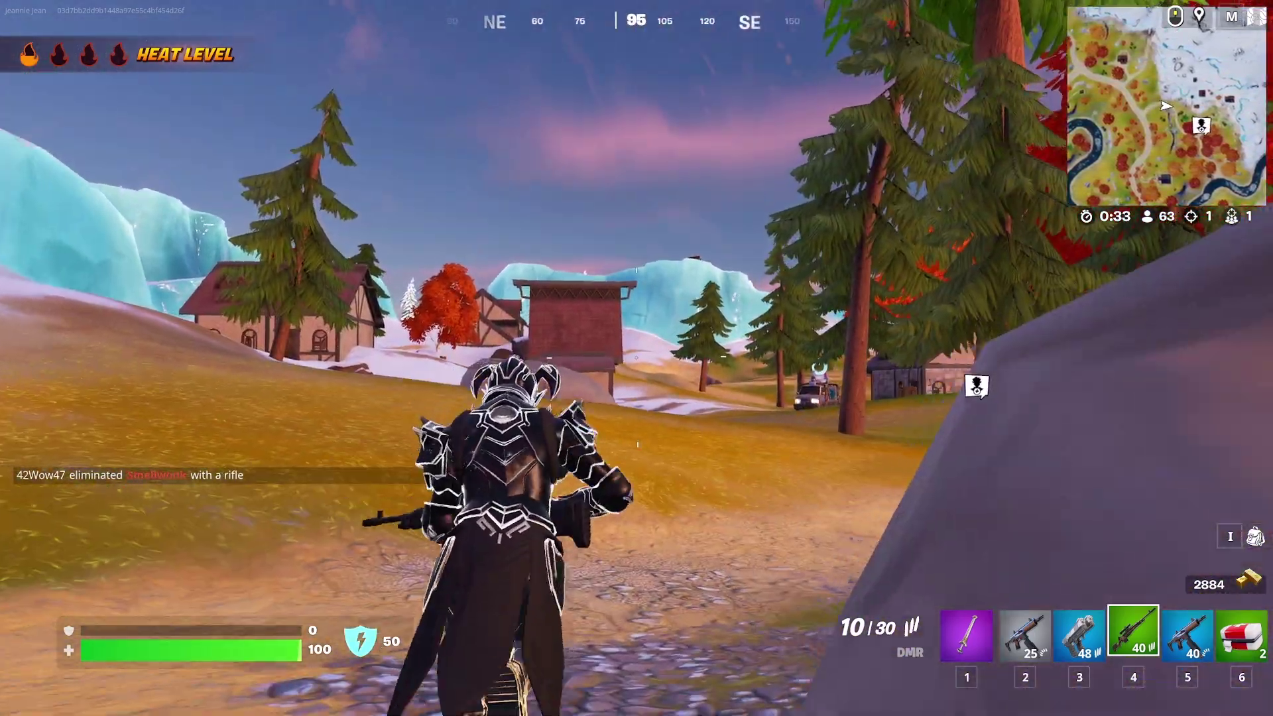
pyautogui.press('w')
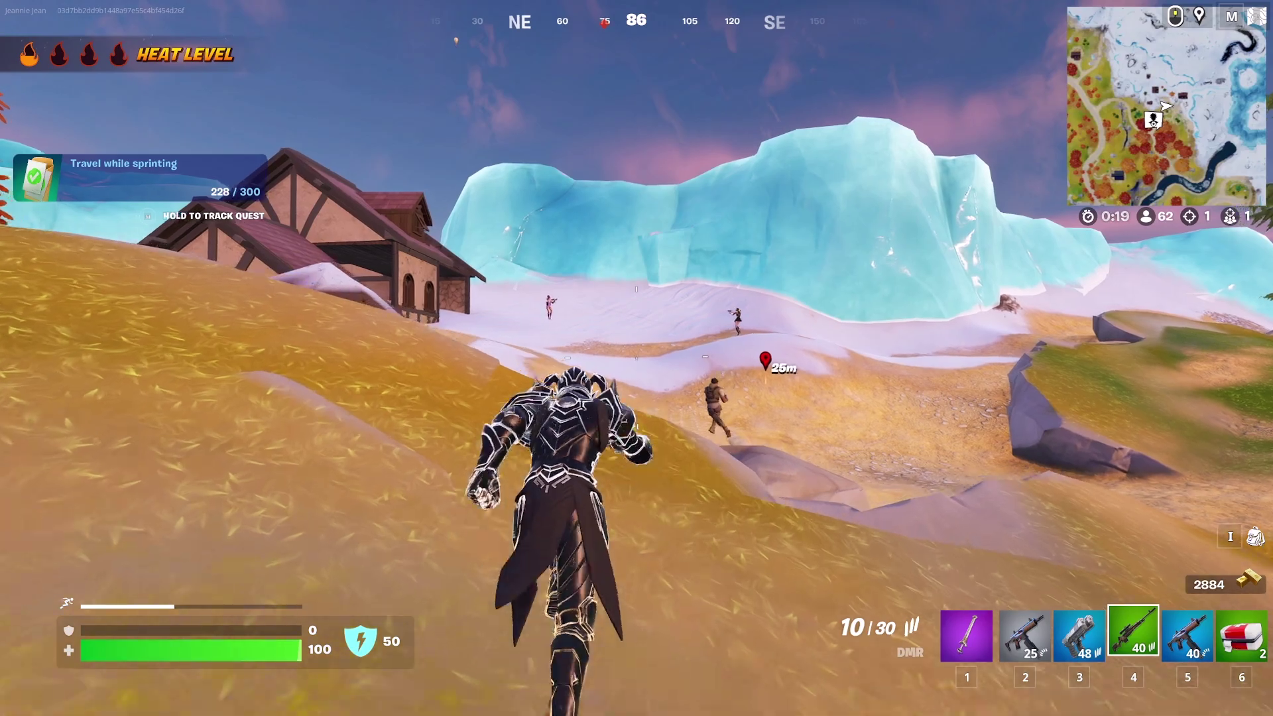
# Scope in with the Marksman Rifle and shoot down the nearby enemy
pyautogui.rightClick(637, 358)
pyautogui.click(637, 358)
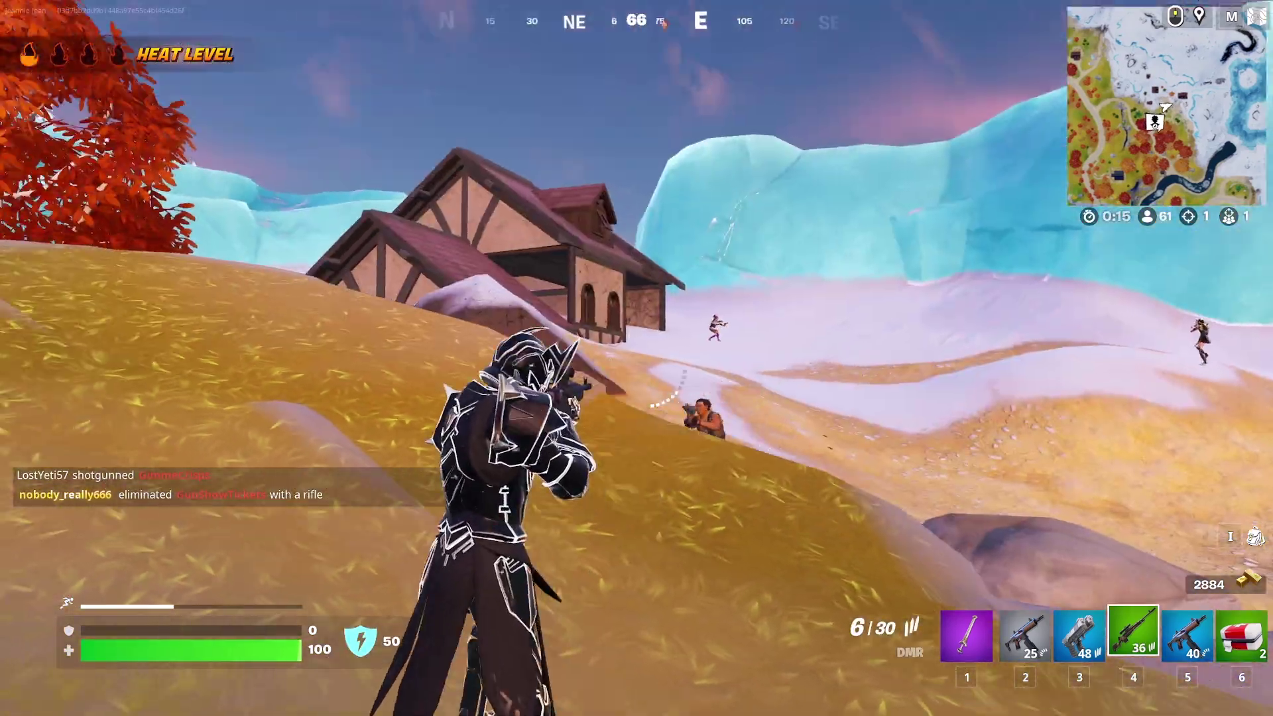
pyautogui.rightClick(637, 358)
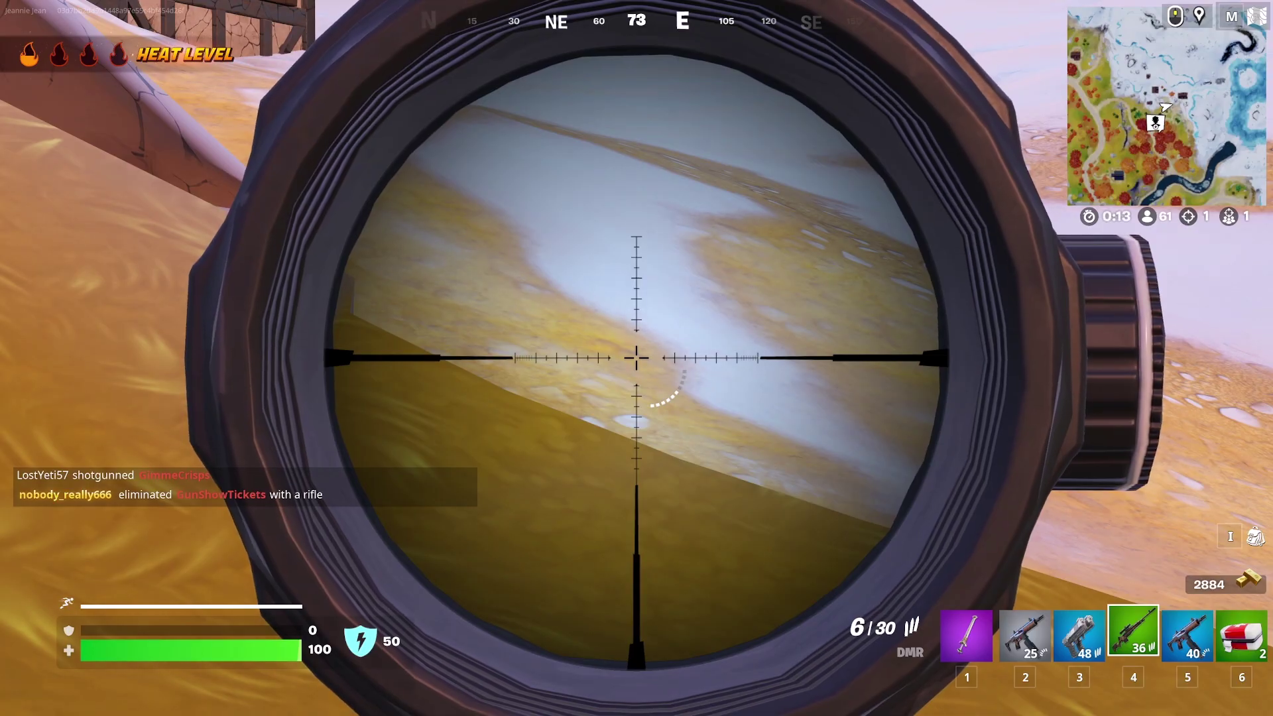
pyautogui.rightClick(636, 358)
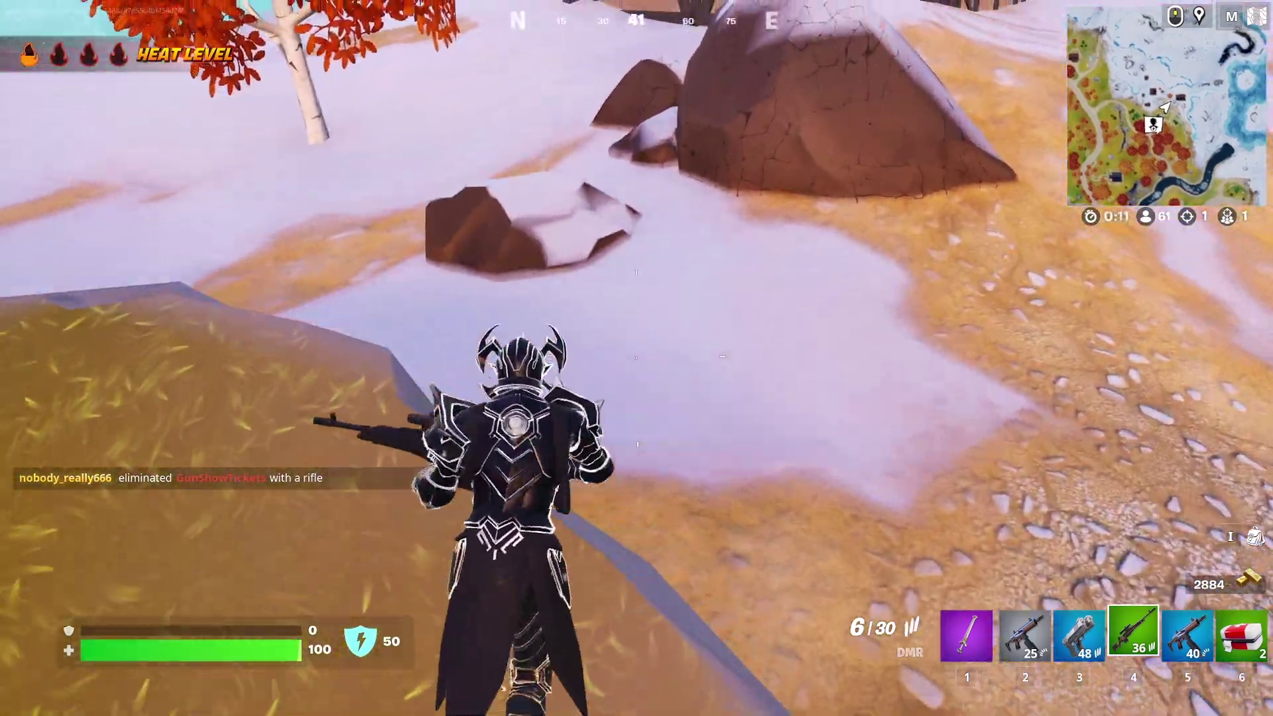
pyautogui.click(637, 358)
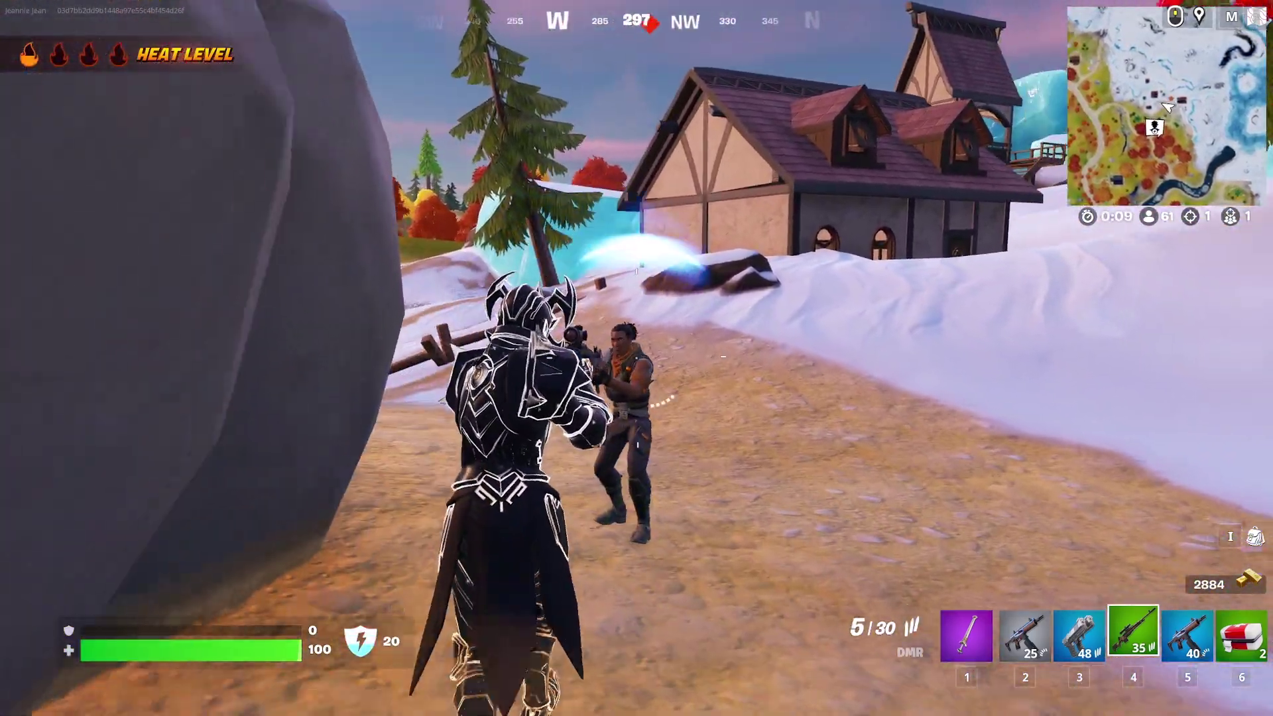
pyautogui.click(636, 358)
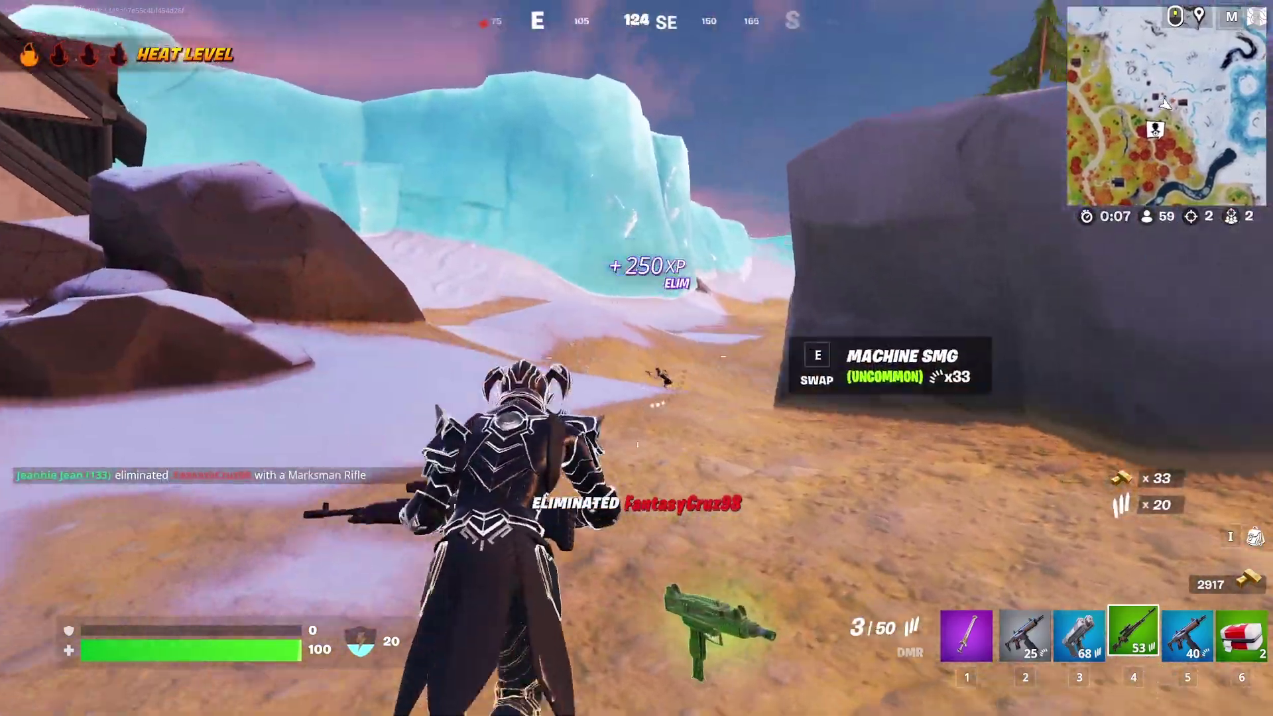
# Scope in on the distant enemy, eliminate them, and run to their loot
pyautogui.rightClick(636, 359)
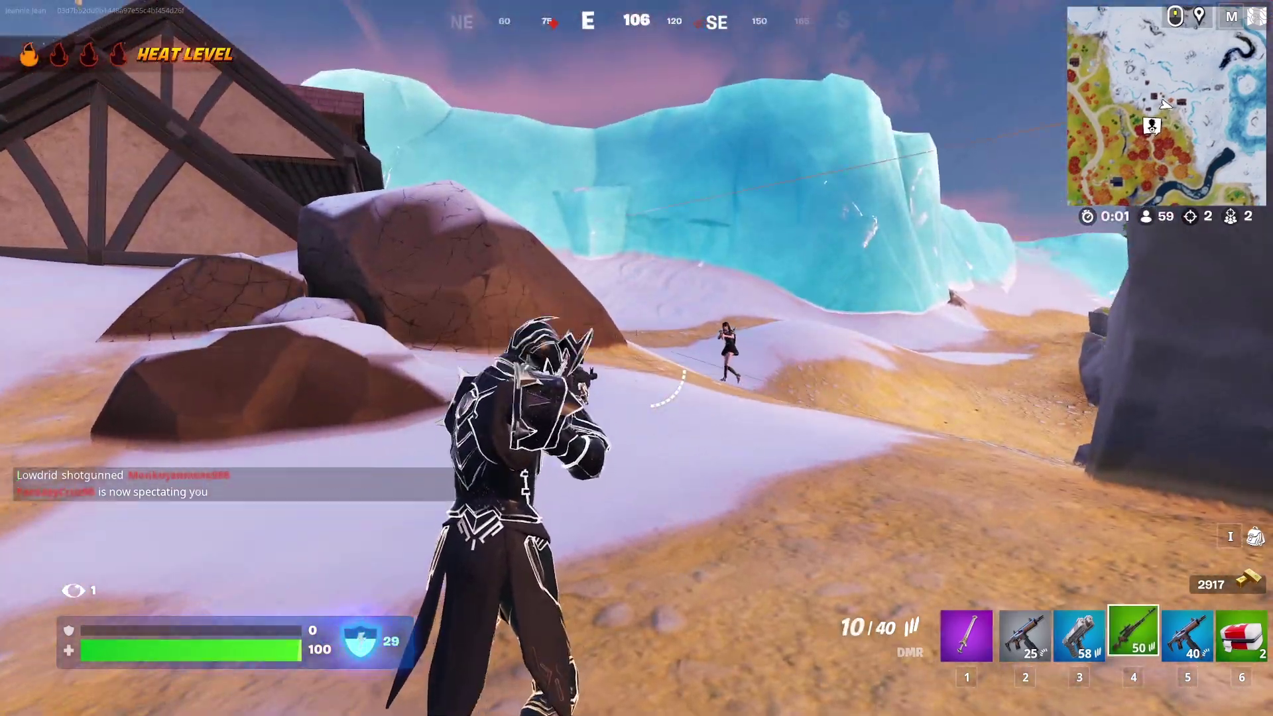
pyautogui.rightClick(637, 358)
pyautogui.rightClick(636, 358)
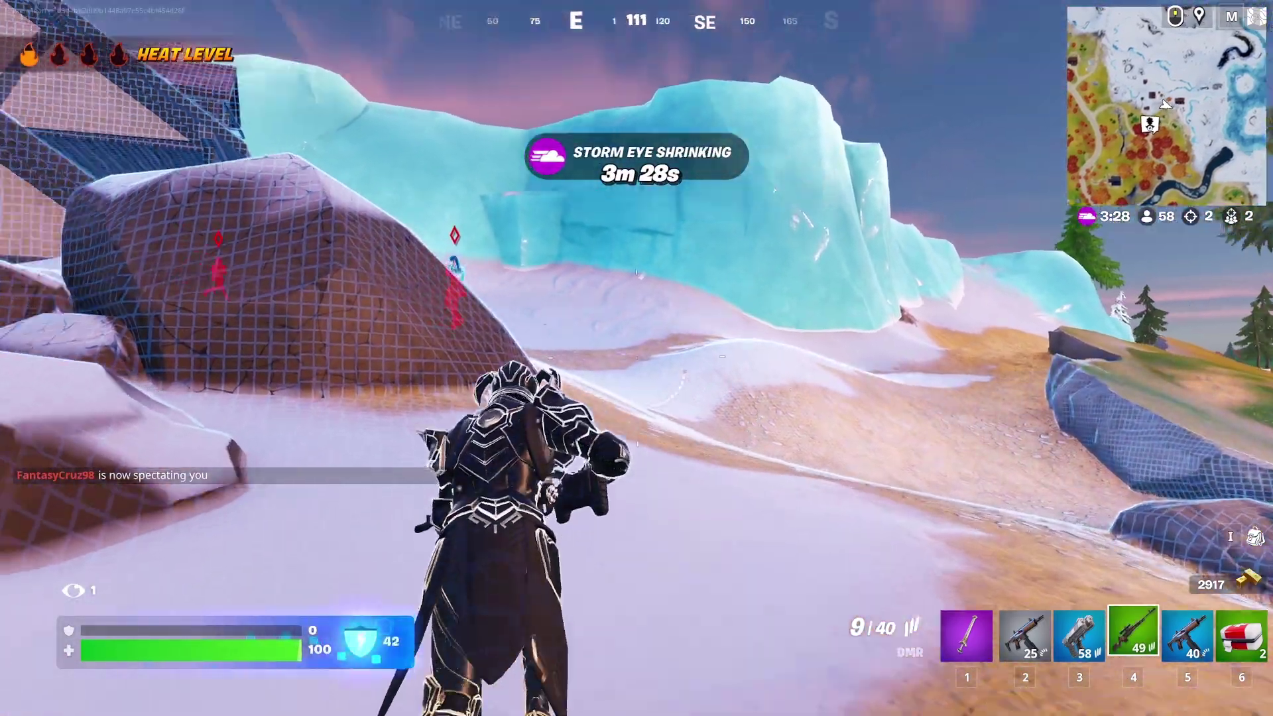
pyautogui.rightClick(637, 359)
pyautogui.click(636, 358)
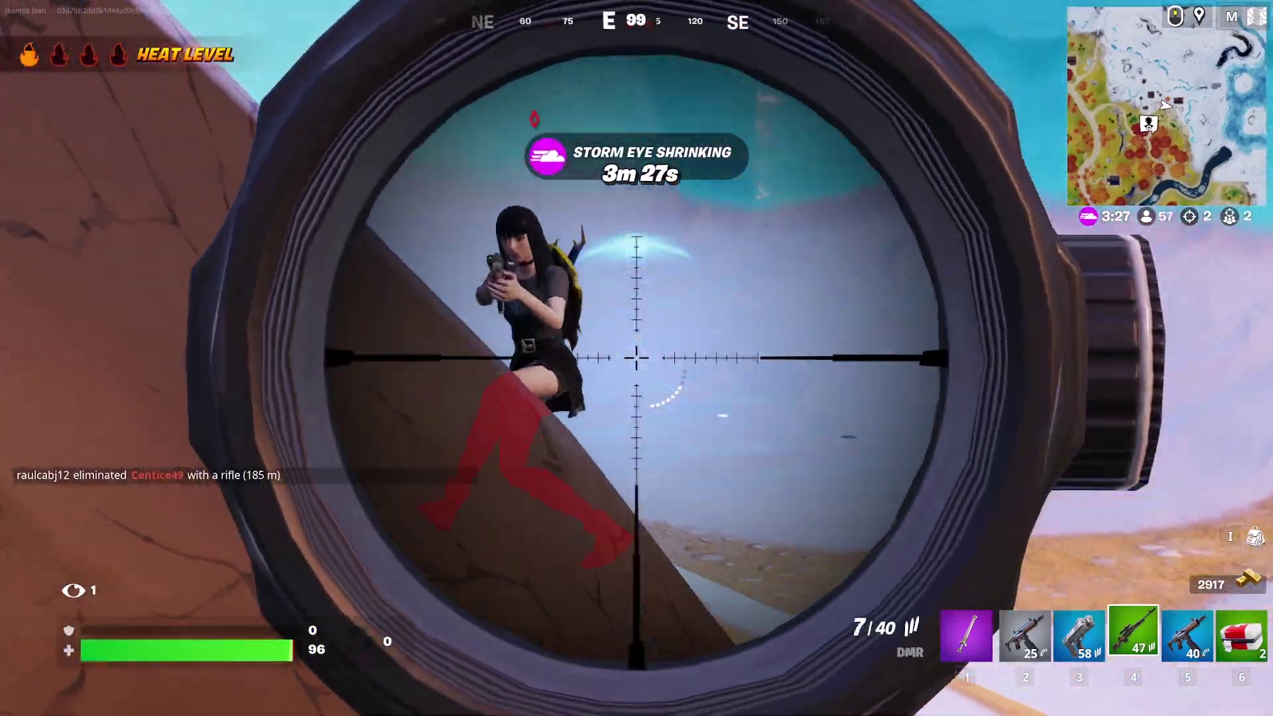
pyautogui.click(636, 358)
pyautogui.rightClick(636, 359)
pyautogui.press('w')
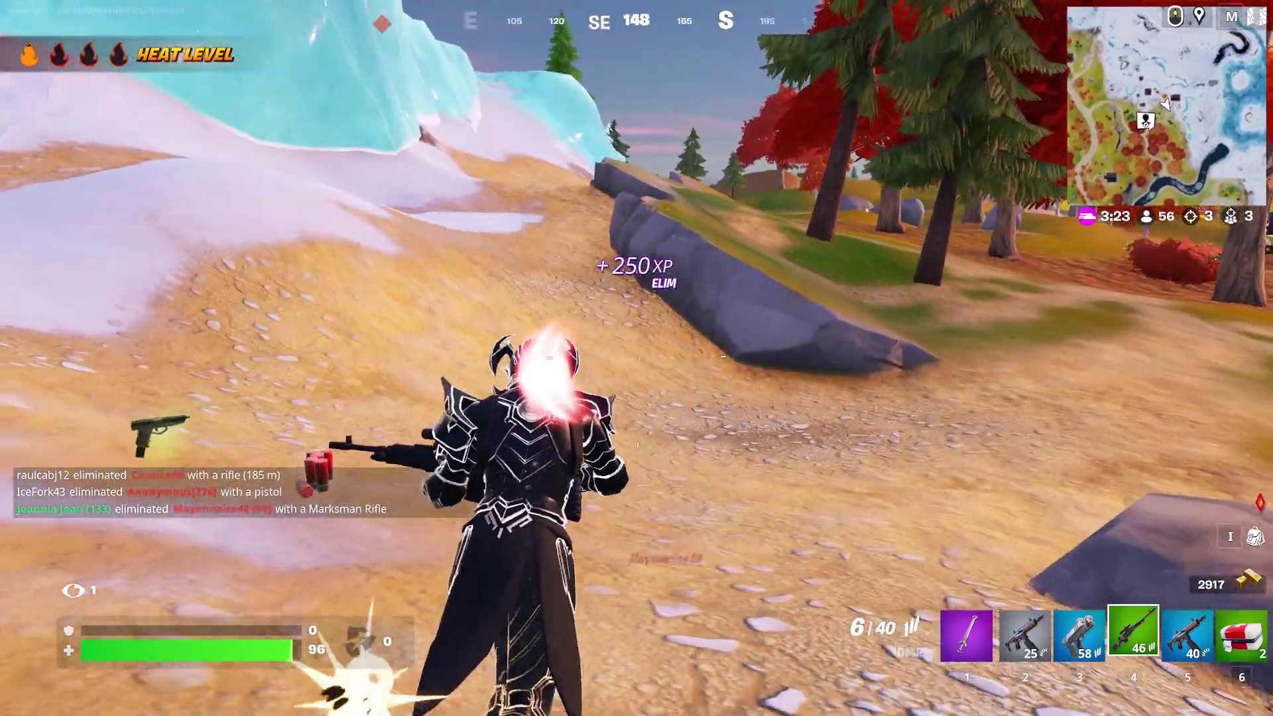
# Switch to the dual pistols and shoot the next enemy with them
pyautogui.press('3')
pyautogui.click(637, 358)
pyautogui.click(636, 357)
pyautogui.click(637, 358)
pyautogui.click(637, 358)
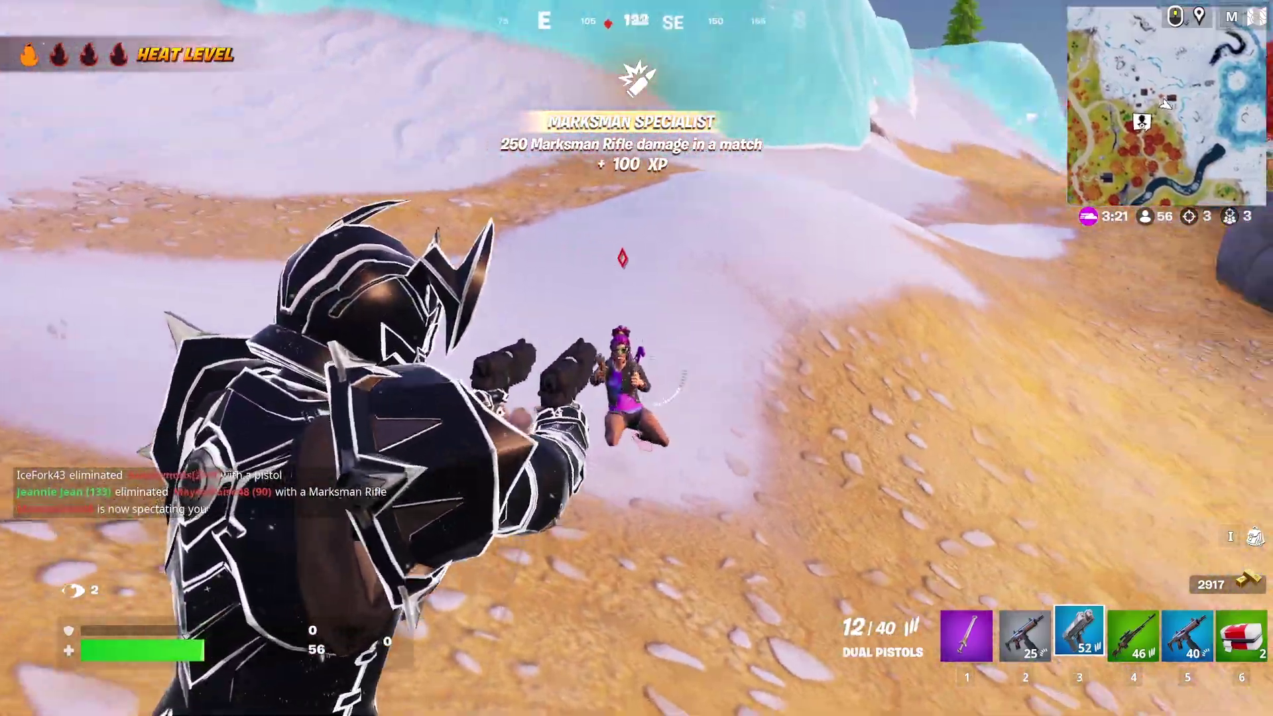
pyautogui.click(636, 359)
pyautogui.click(636, 358)
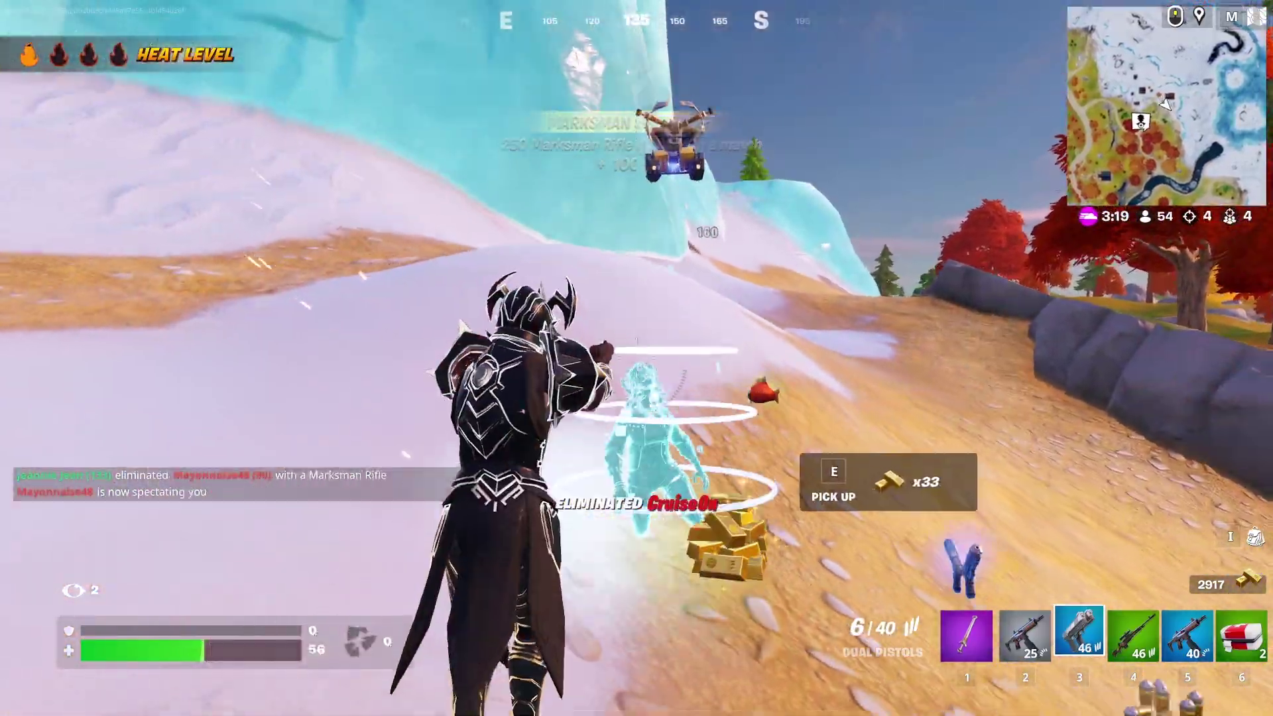